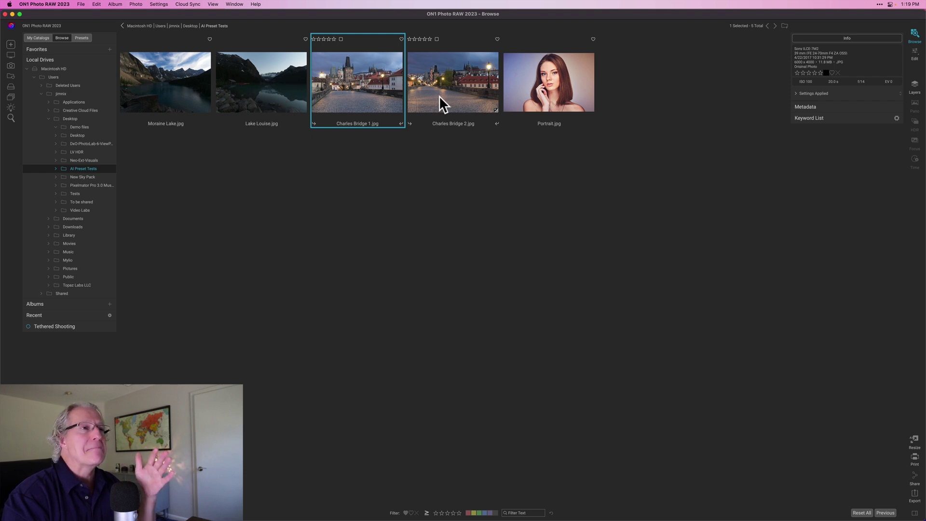
Open Charles Bridge 1.jpg in Edit and apply the AI Adaptive Architecture 'Dramatic' preset
left_click(916, 57)
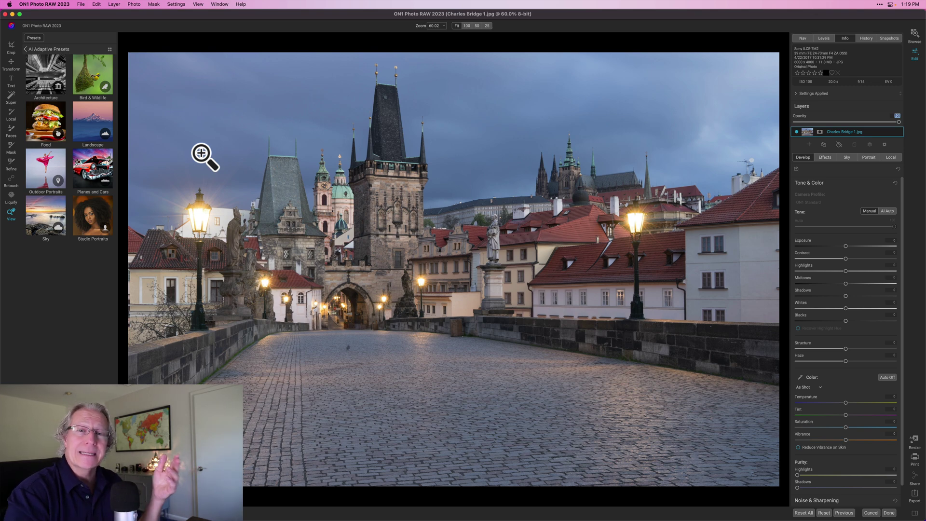
left_click(29, 58)
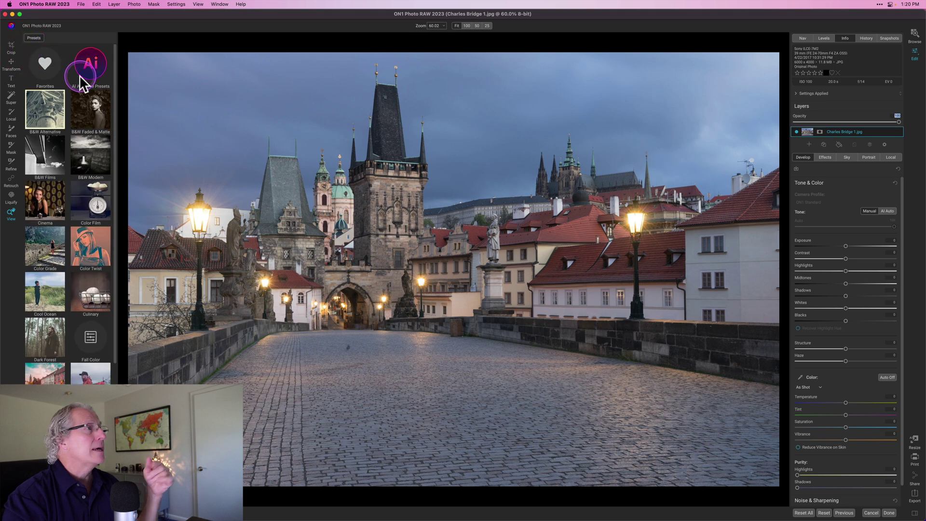
left_click(91, 68)
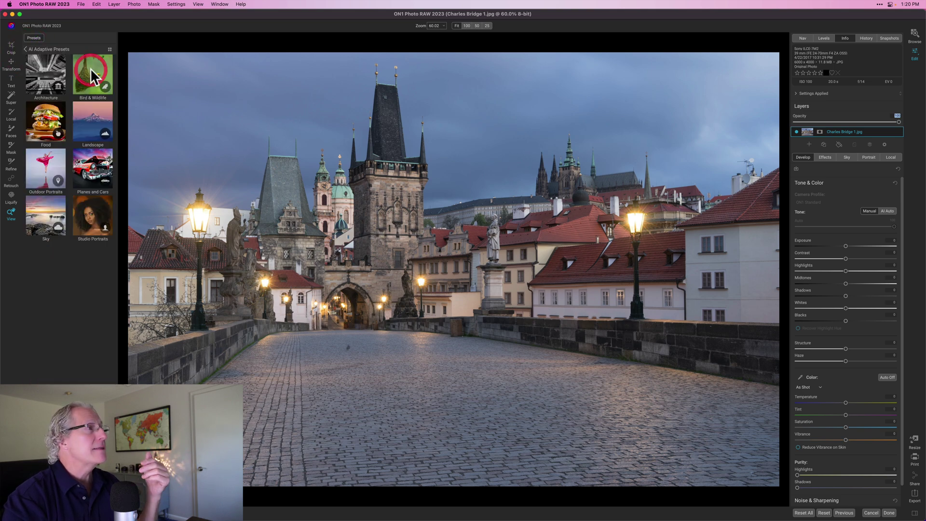
left_click(51, 76)
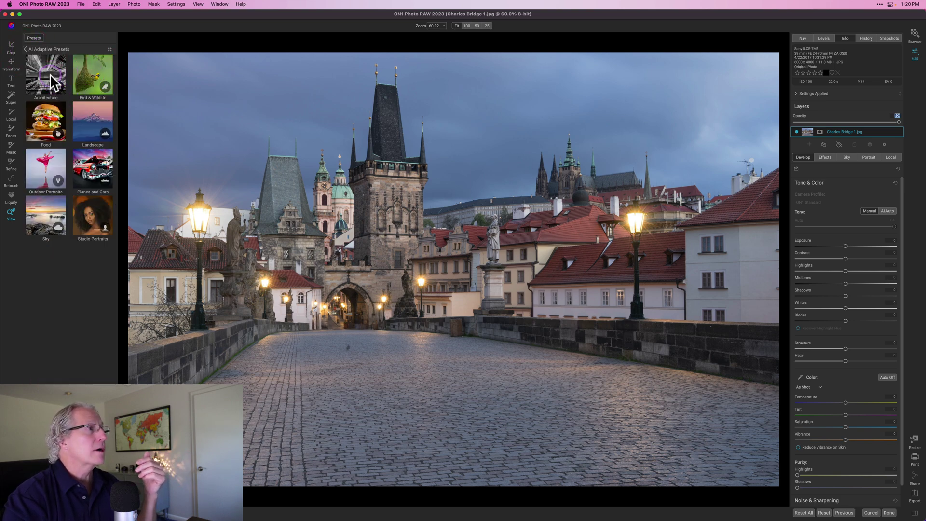
left_click(47, 87)
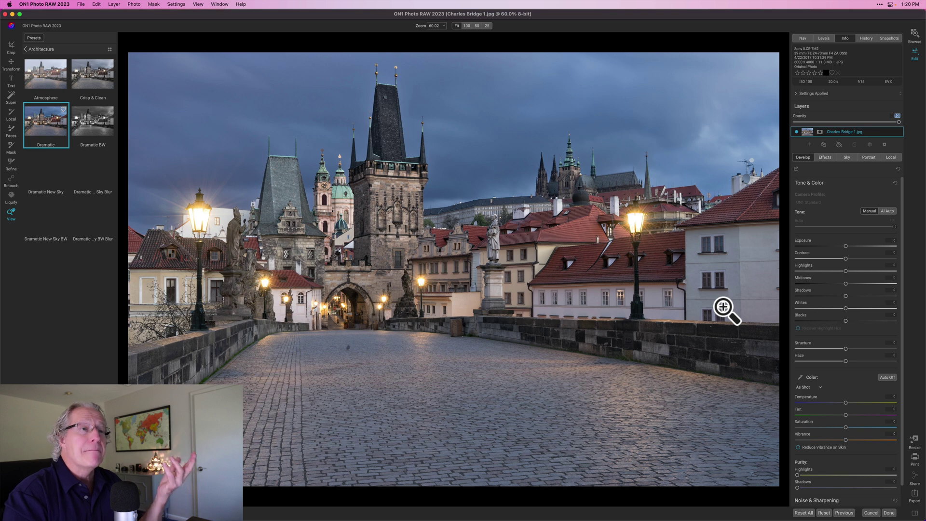
List the preset's effect filters on the Effects tab and collapse the Architecture filter
left_click(813, 199)
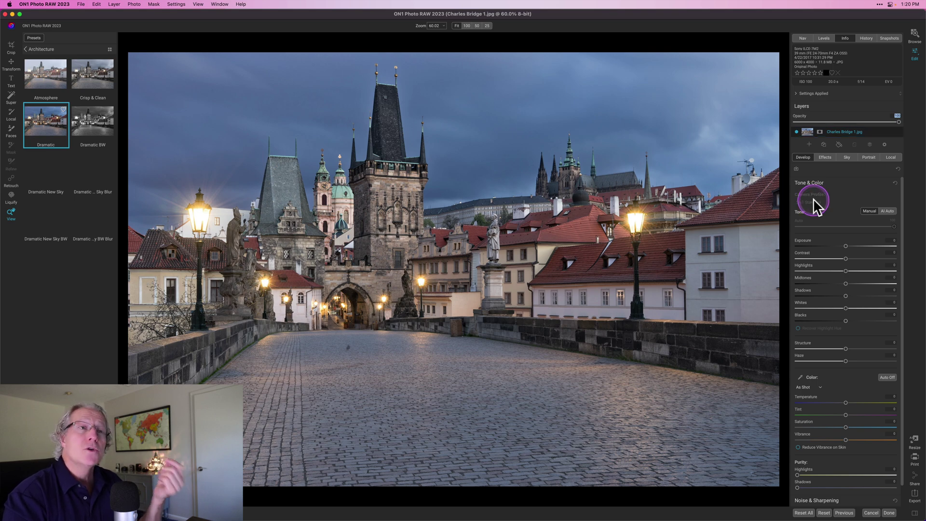
left_click(823, 157)
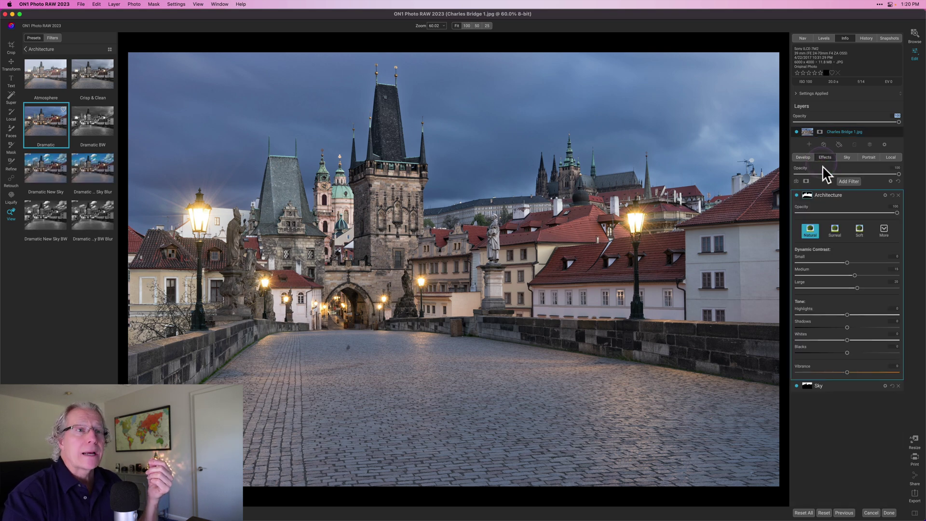
left_click(831, 195)
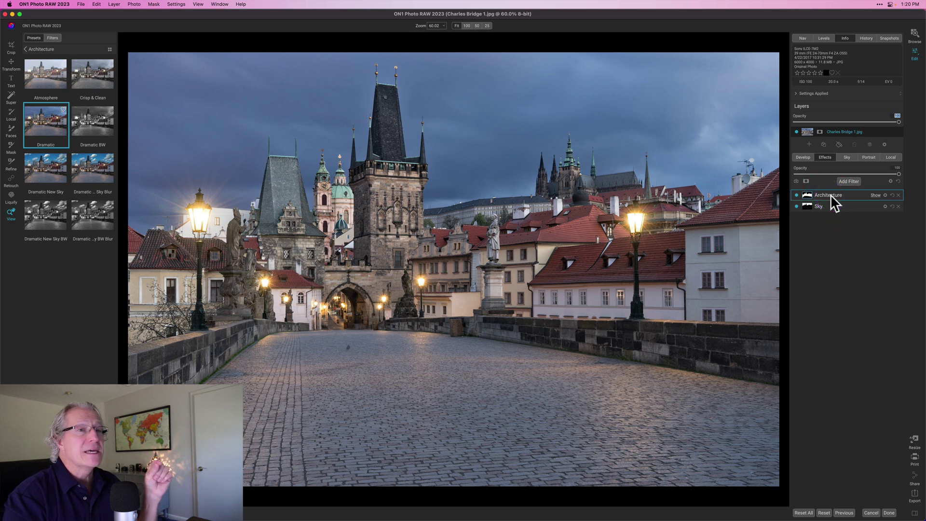
left_click(764, 212)
Toggle the edit preview off and on to compare, then expand the Sky filter's settings
key("super+p")
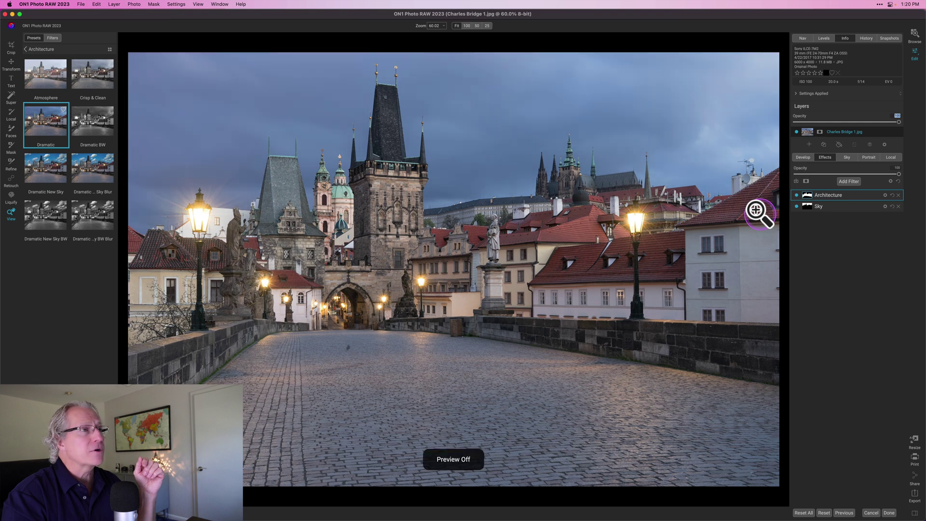
key("super+p")
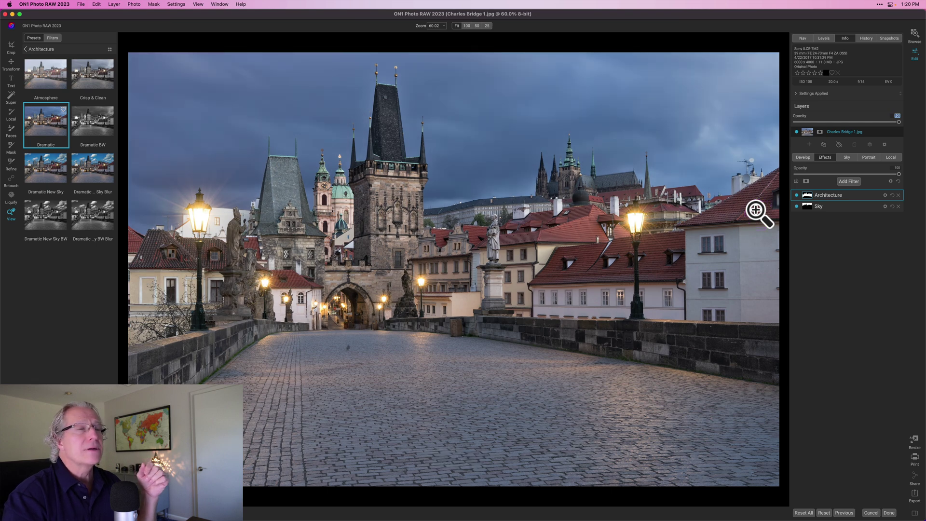
left_click(806, 221)
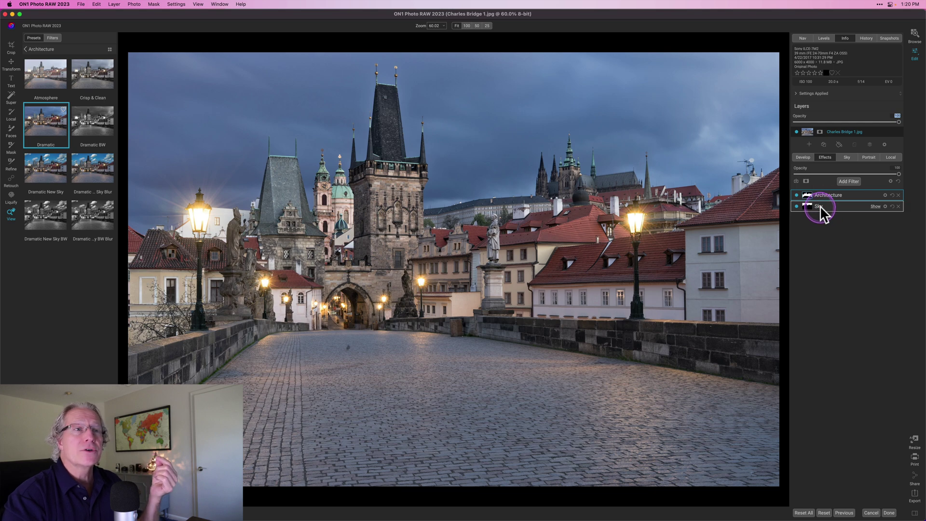
left_click(820, 206)
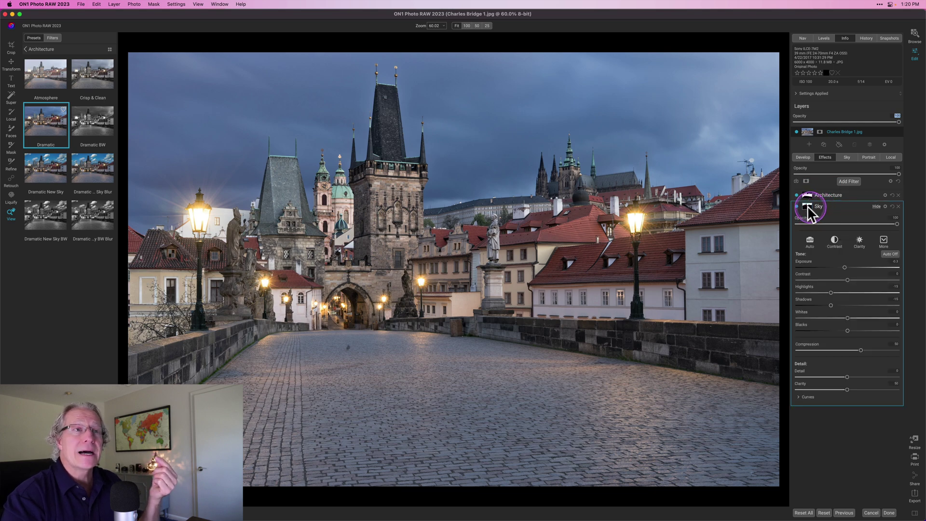
left_click(819, 218)
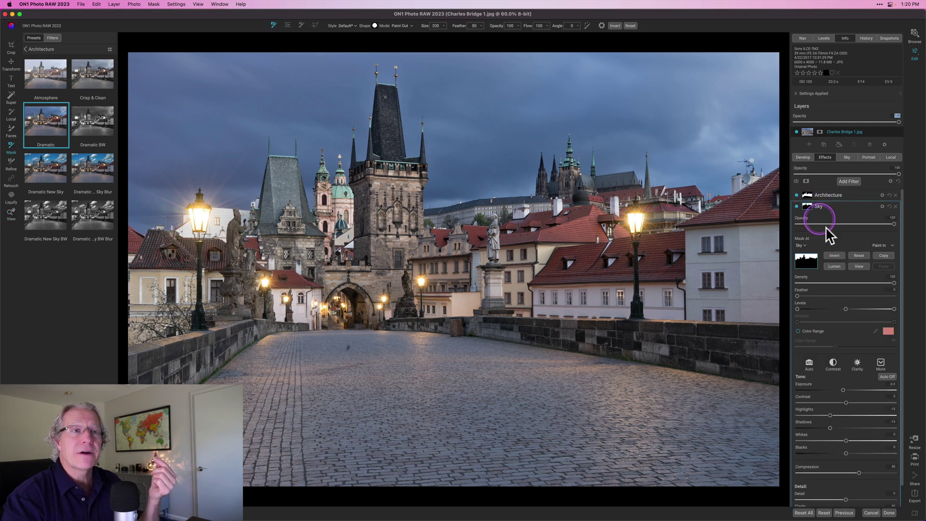
left_click(855, 261)
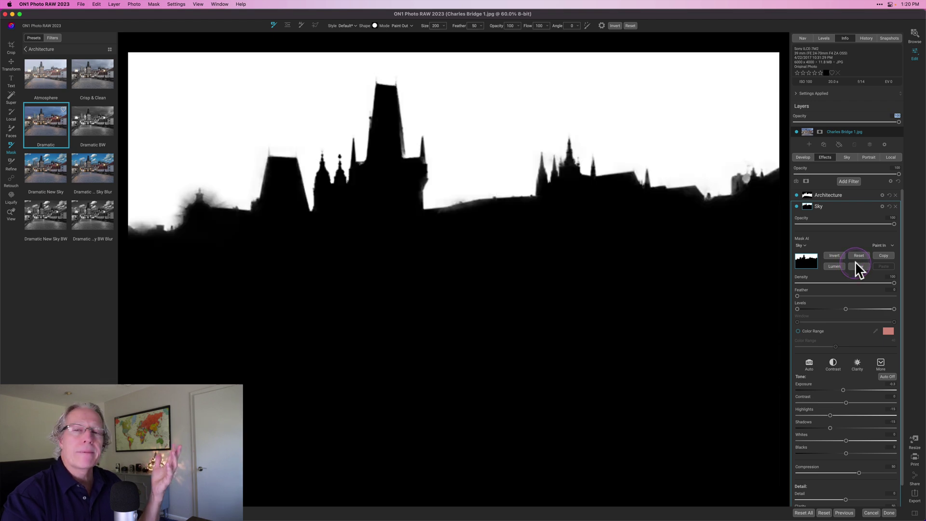
left_click(856, 261)
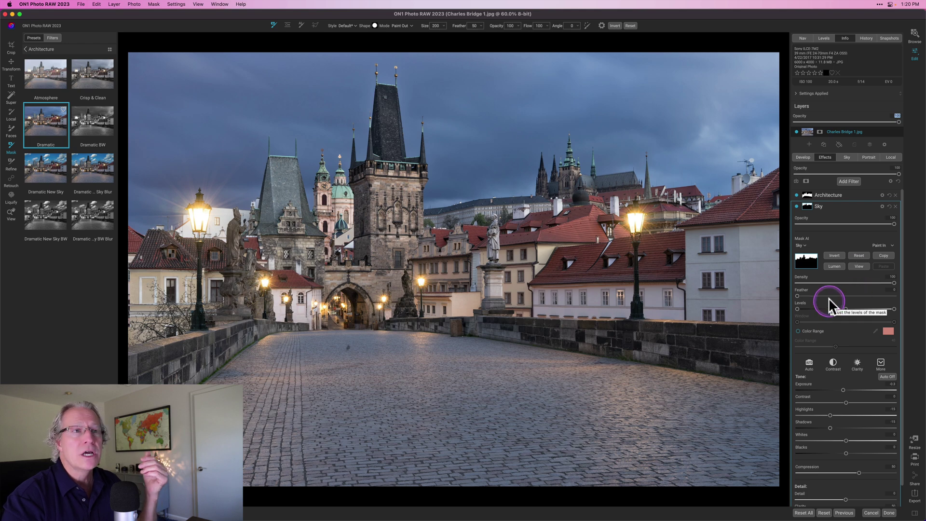
left_click(808, 206)
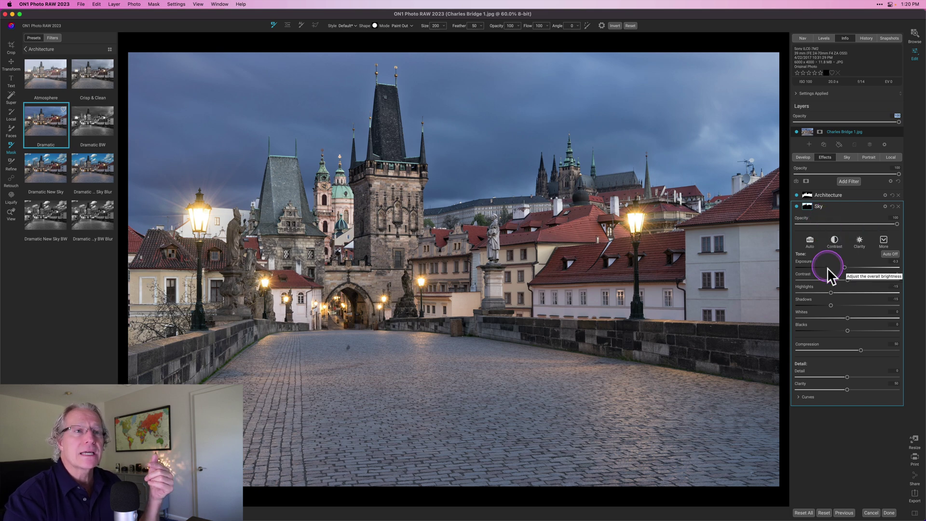
left_click(797, 207)
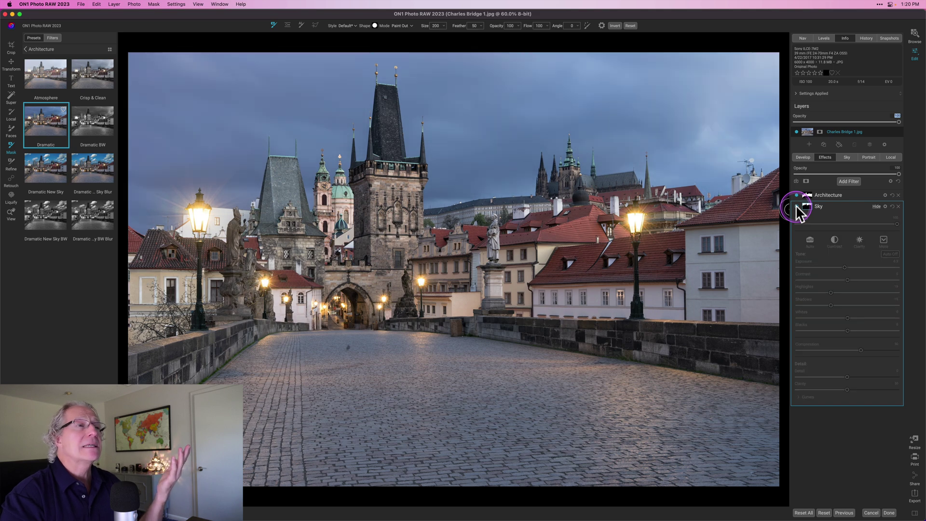
left_click(796, 207)
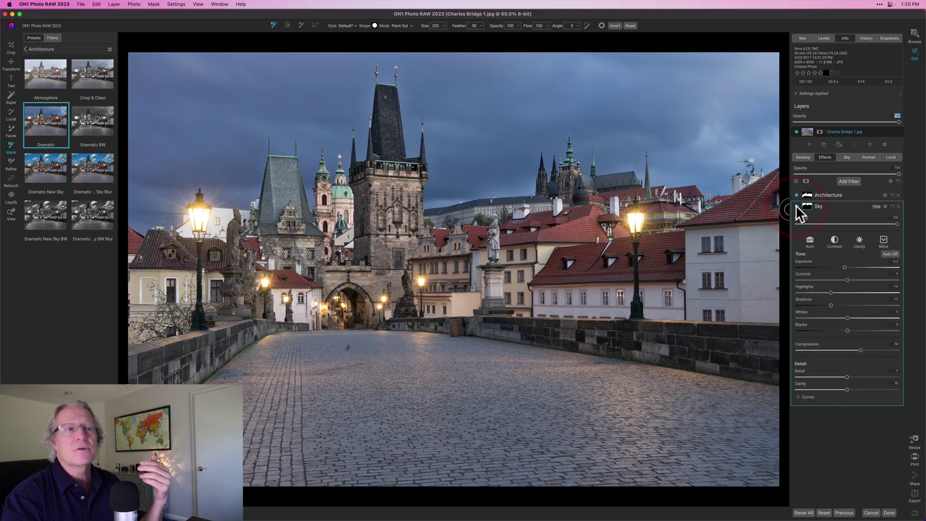
left_click(826, 195)
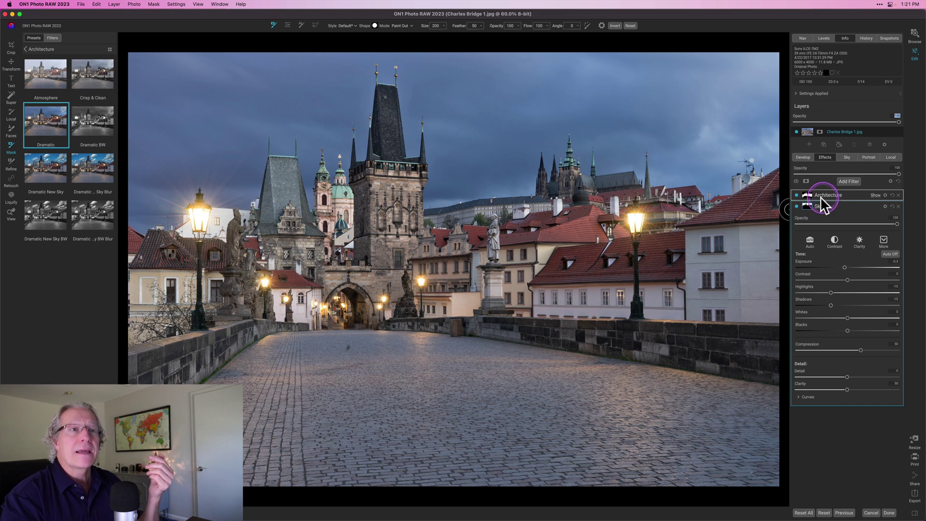
Expand the Architecture filter, check its AI mask in black and white, then try the Surreal style
left_click(817, 196)
left_click(810, 194)
left_click(860, 252)
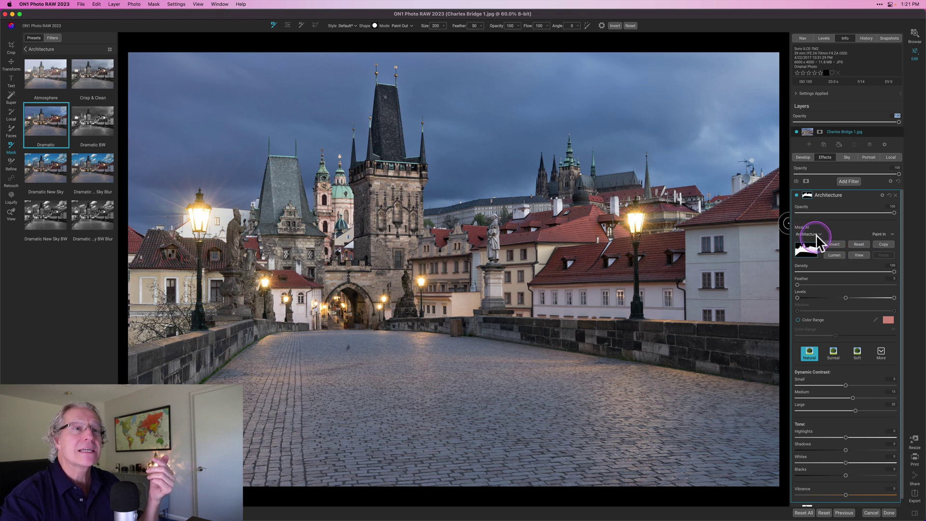
left_click(856, 256)
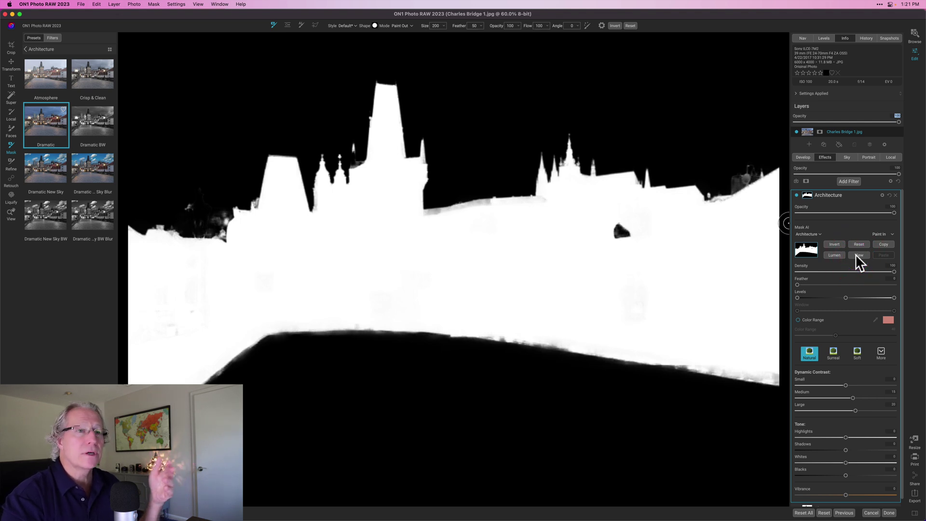
left_click(857, 256)
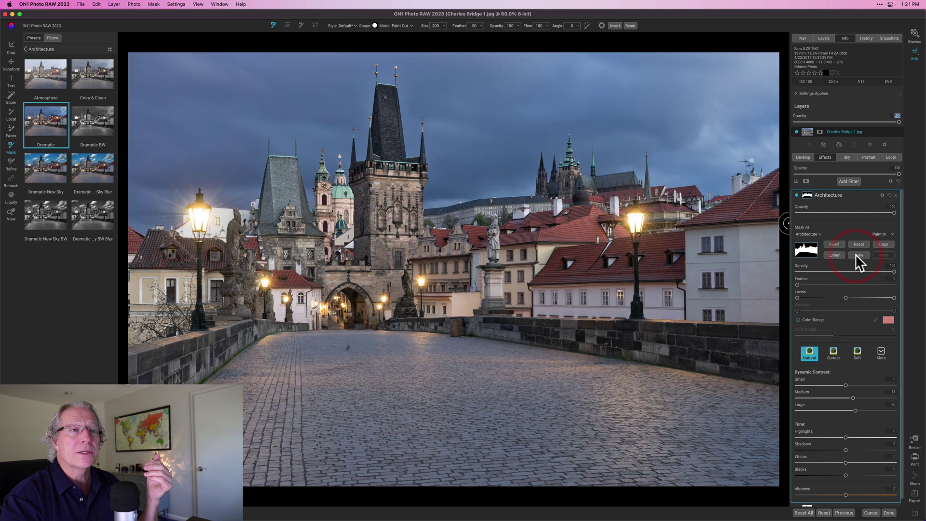
left_click(817, 232)
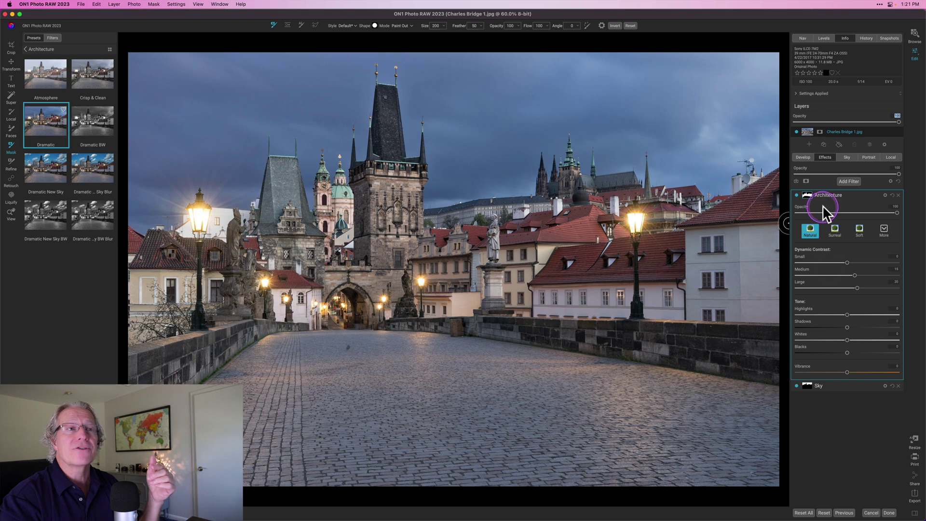
mouse_move(830, 195)
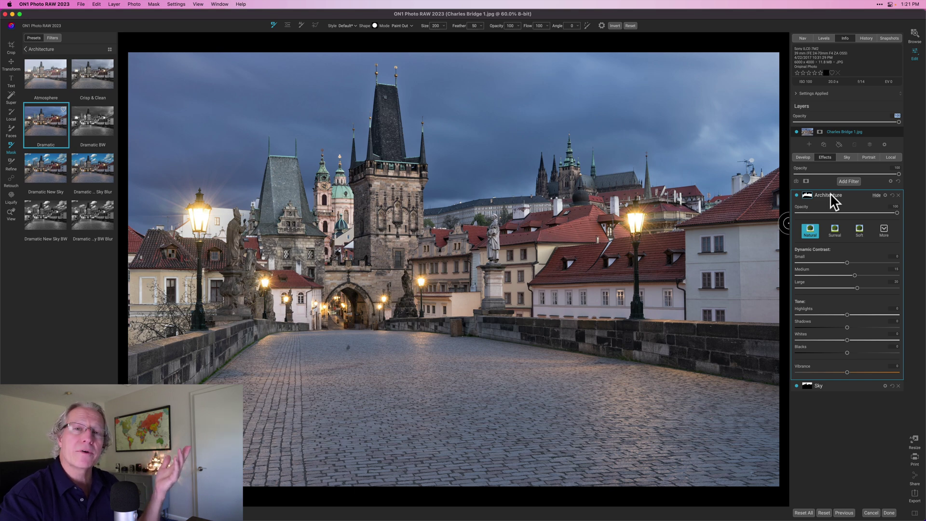
left_click(835, 230)
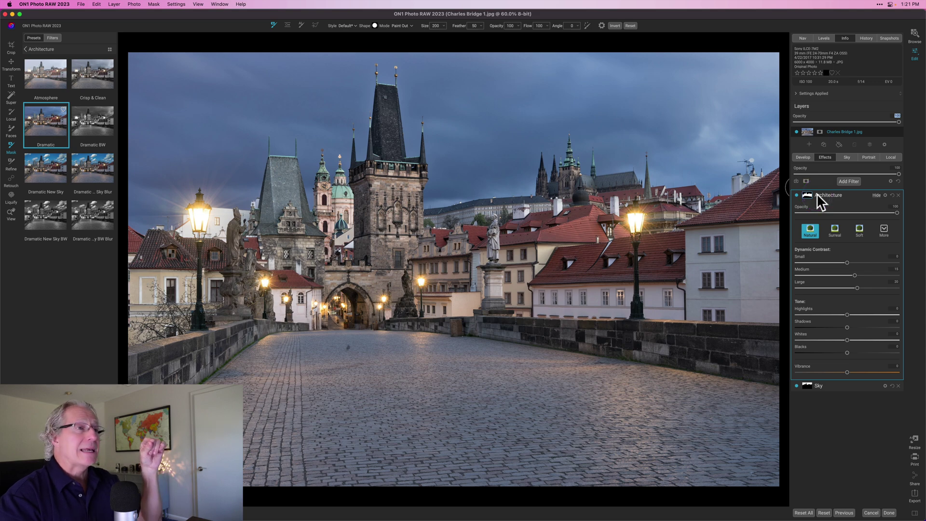
Return to the folder and open Charles Bridge 2 for editing
left_click(914, 33)
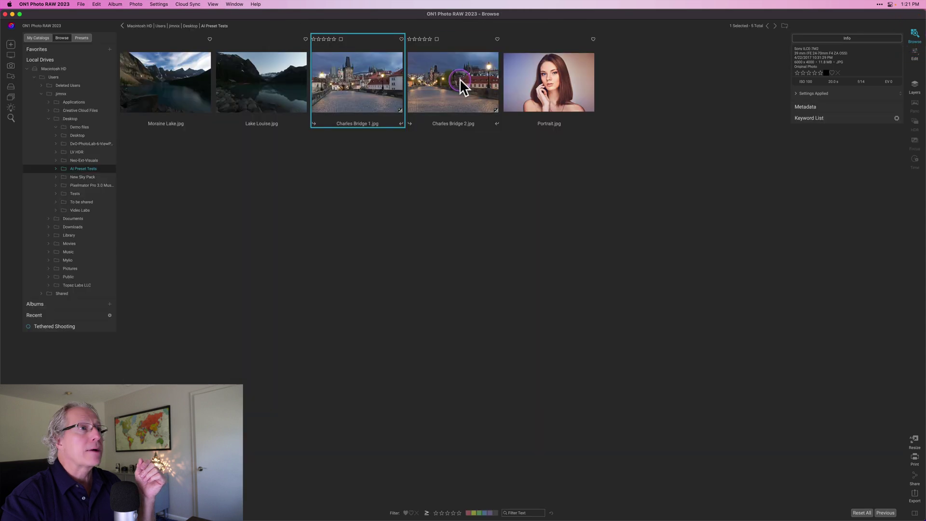
left_click(459, 80)
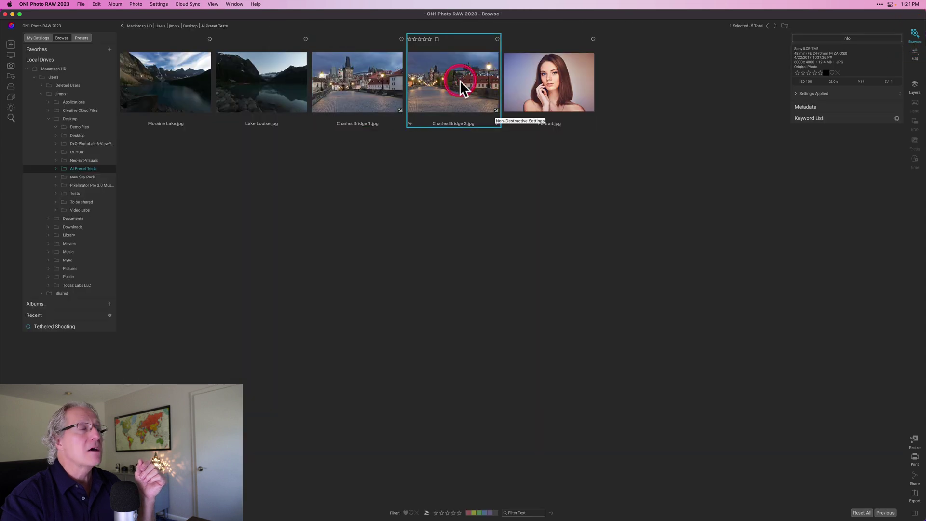
left_click(915, 51)
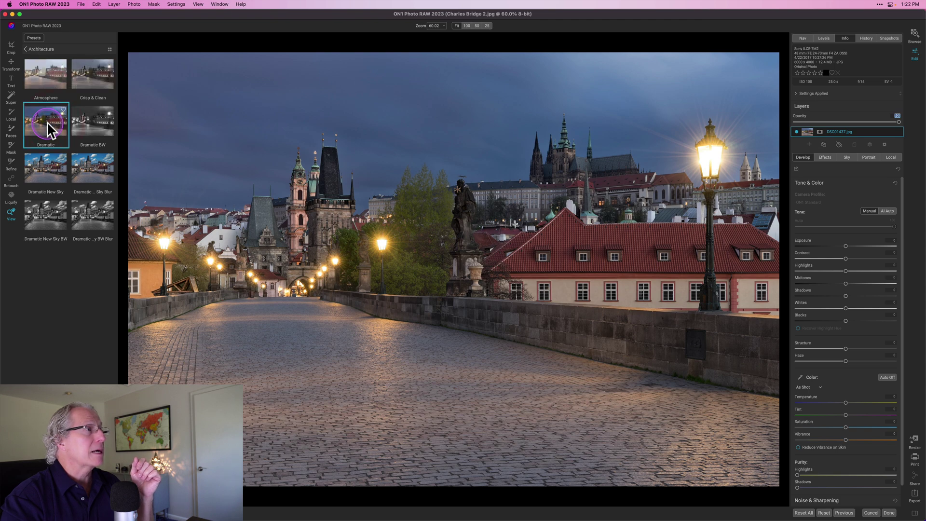
List the Dramatic preset's filters and inspect, then collapse, the Architecture filter's AI mask settings
left_click(825, 157)
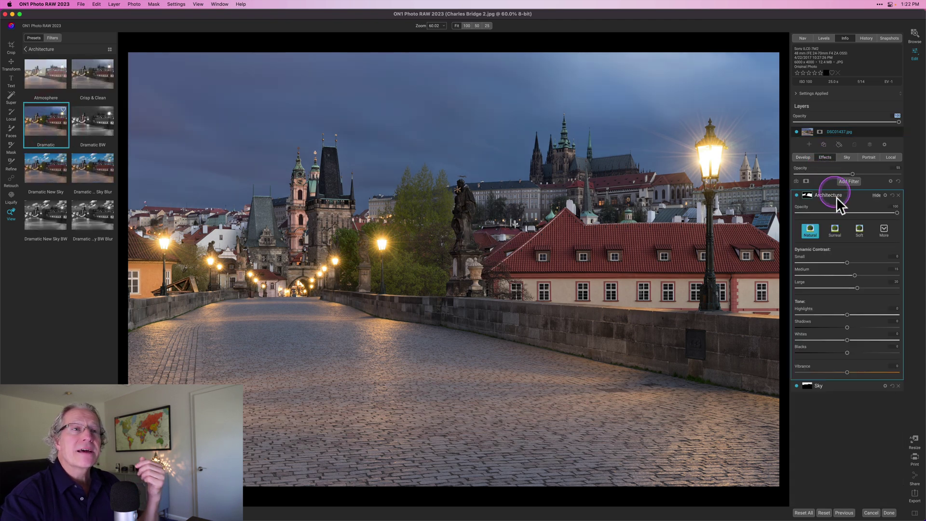
left_click(806, 196)
left_click(815, 234)
left_click(806, 195)
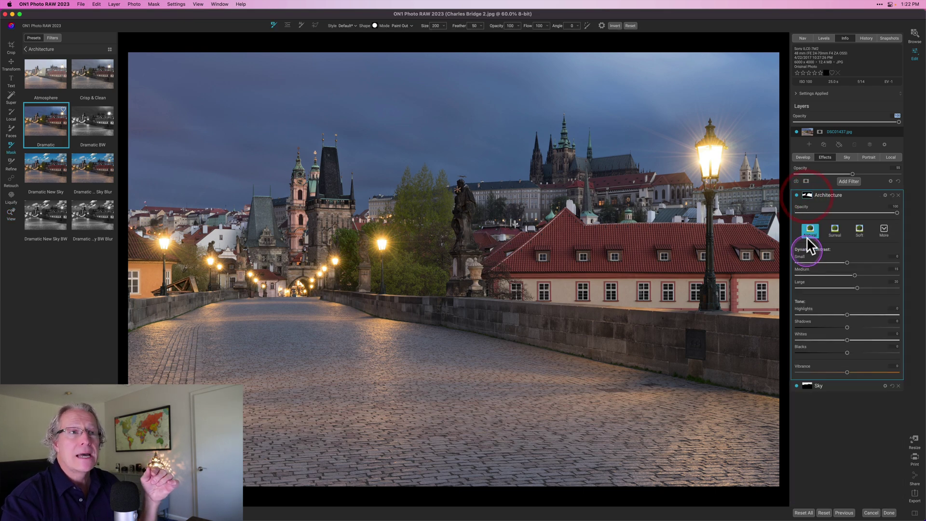
left_click(823, 196)
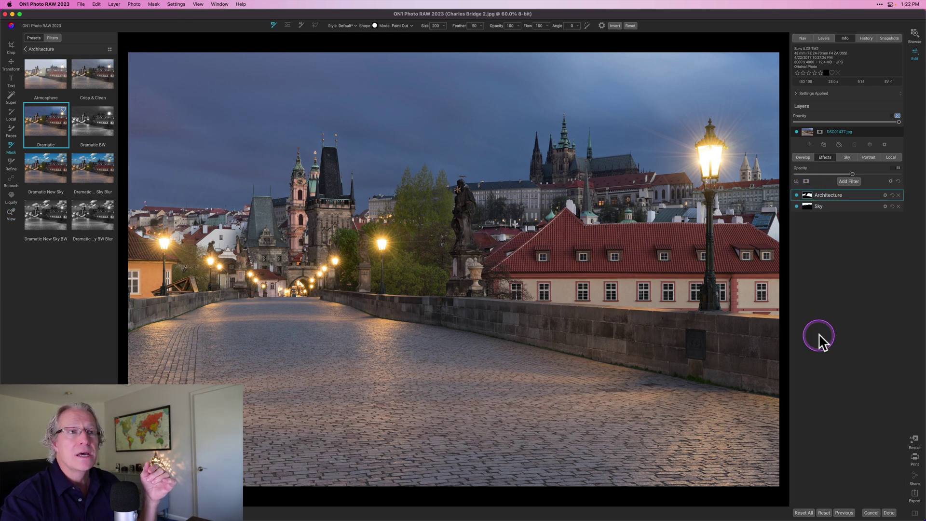
View the Sky filter's AI mask in black and white, then return to the photo
left_click(812, 211)
left_click(861, 265)
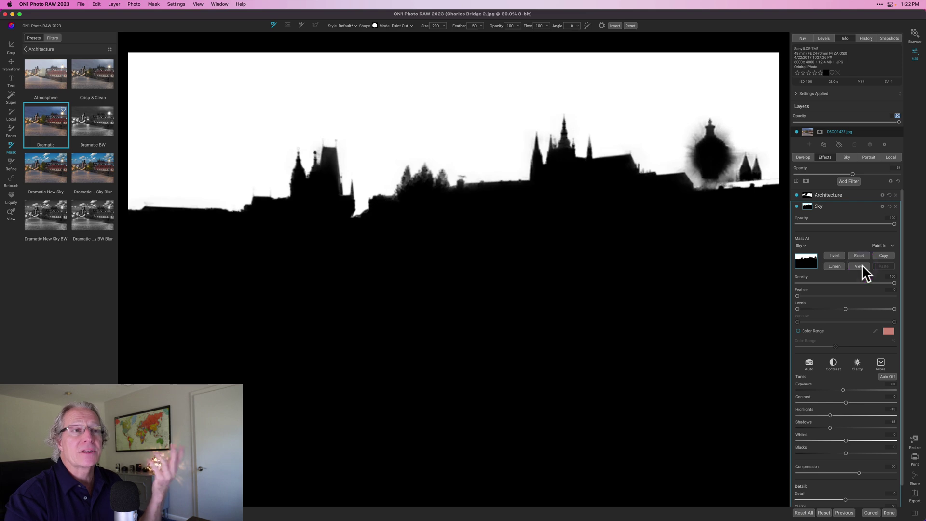
left_click(862, 264)
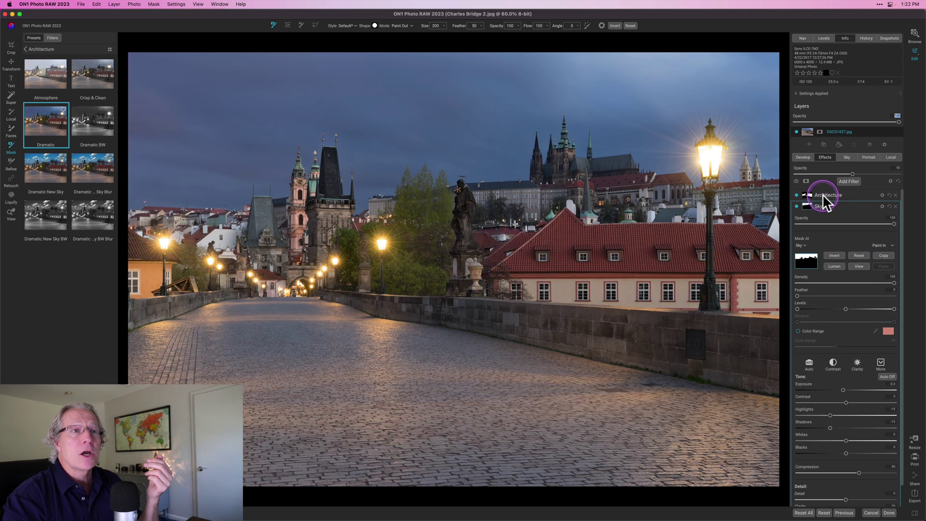
Preview the Architecture filter's mask in black and white, then open its Mask AI category list
left_click(823, 194)
left_click(862, 259)
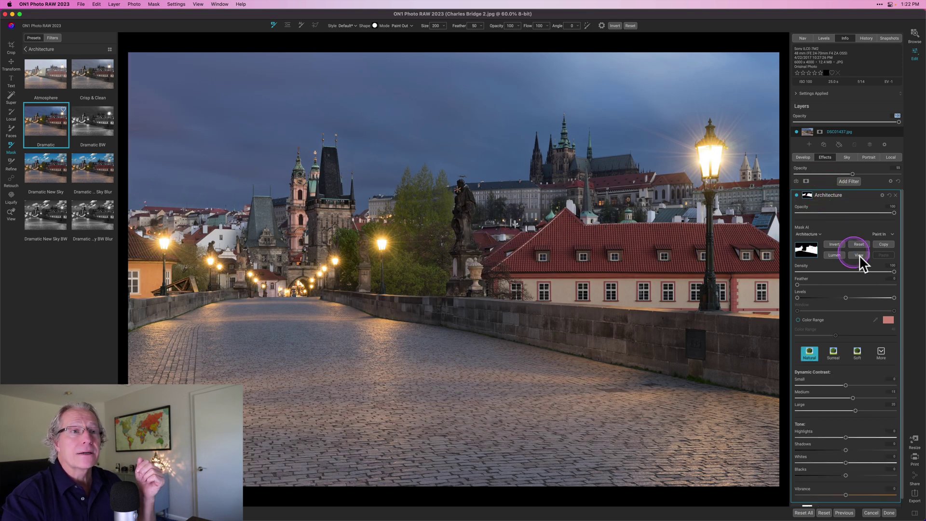
left_click(861, 255)
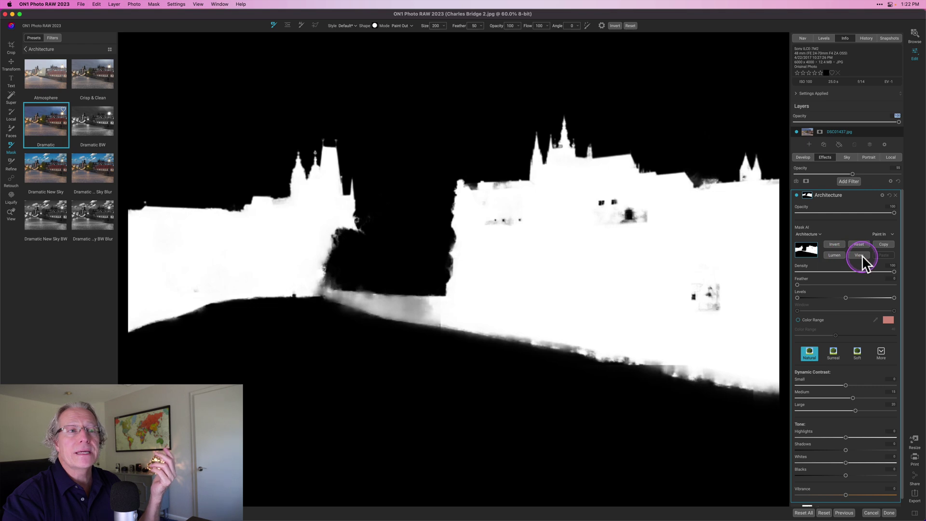
left_click(862, 255)
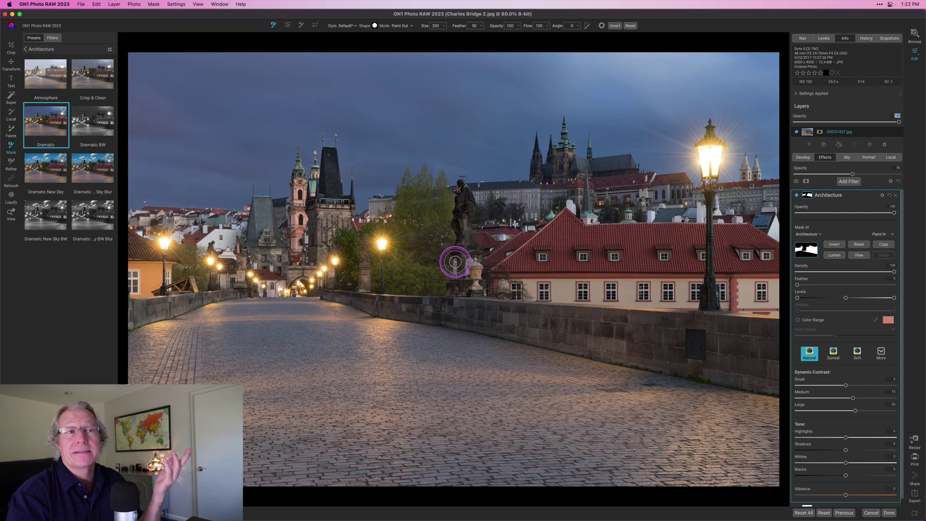
left_click(812, 233)
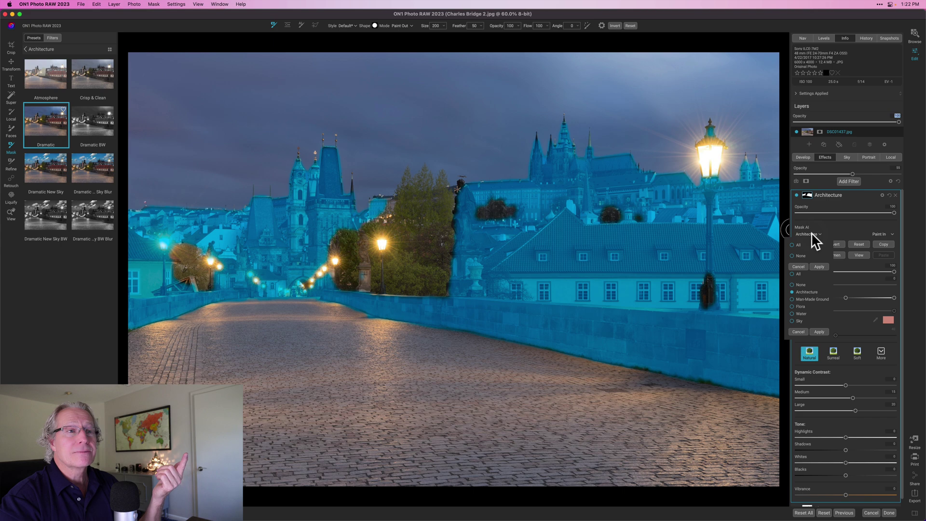
Add Man-Made Ground and Flora to the Architecture mask, apply, and return to browsing
left_click(793, 300)
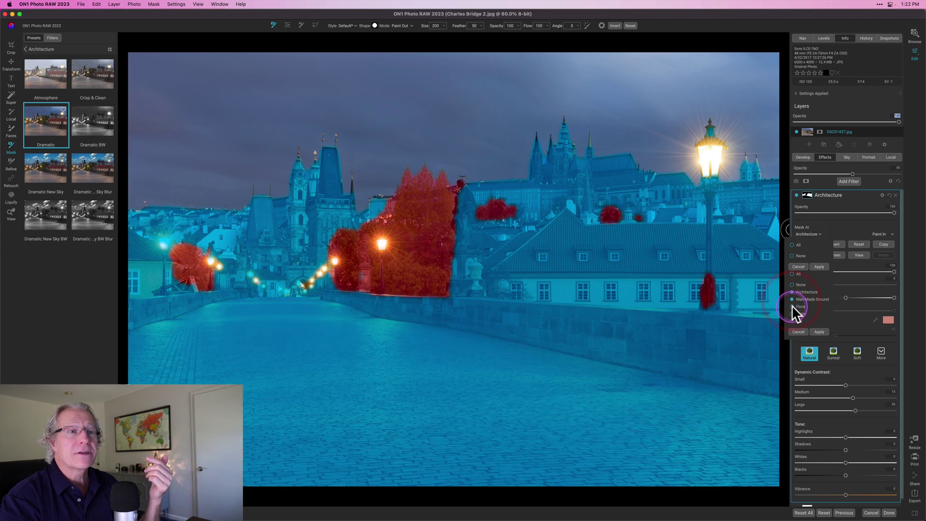
left_click(792, 306)
left_click(818, 332)
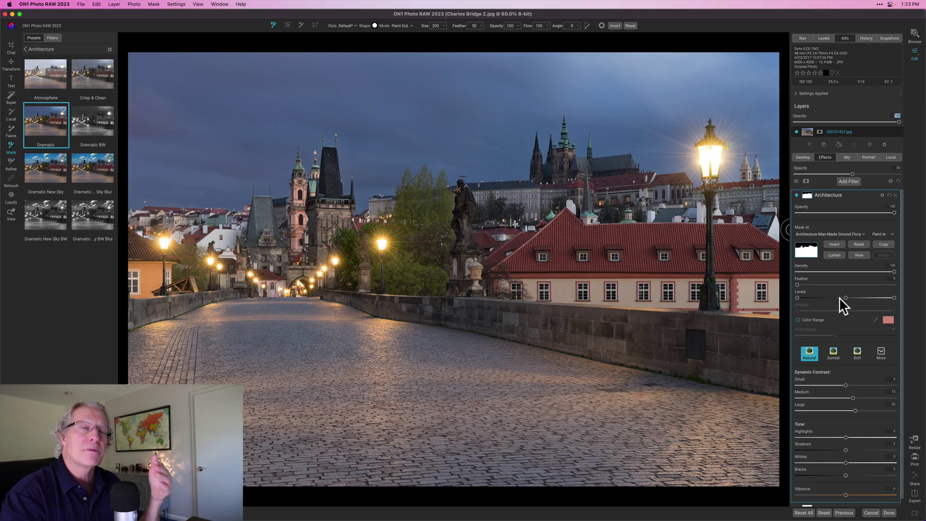
left_click(914, 34)
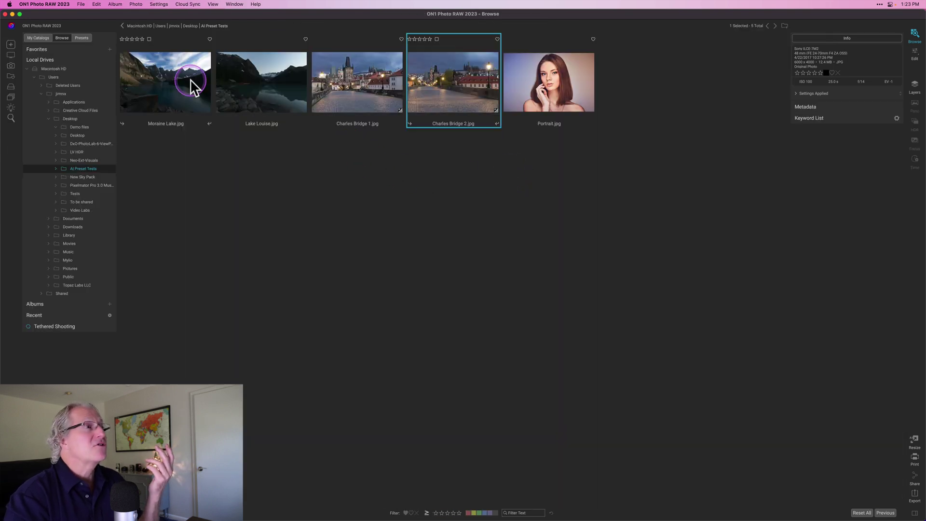
Select Lake Louise.jpg and open it in the Edit module
left_click(260, 77)
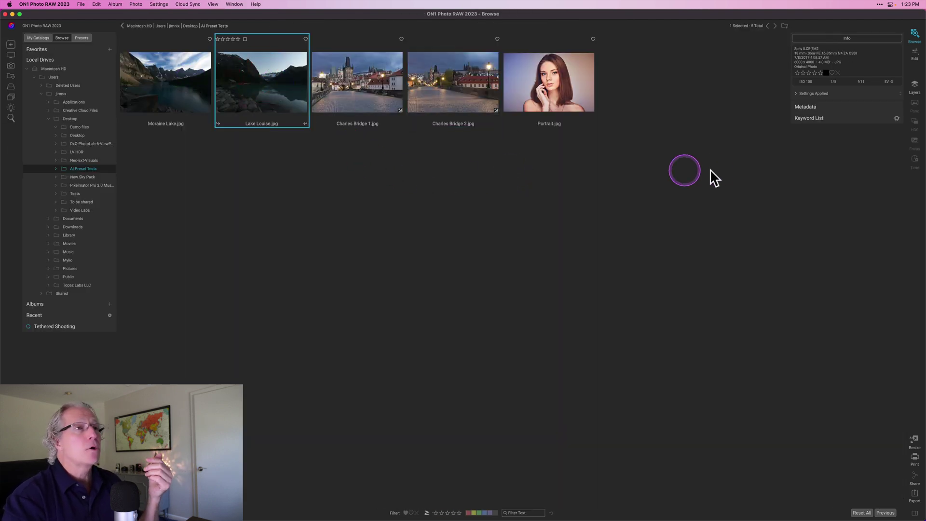
left_click(913, 57)
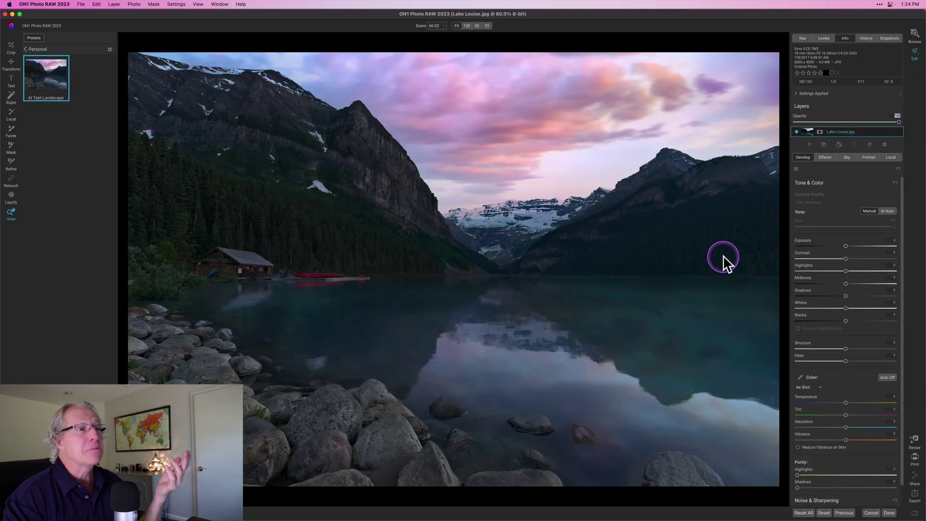
Show Lake Louise's effect filters and select the Tone Enhancer and Color Enhancer rows
left_click(824, 157)
left_click(828, 196)
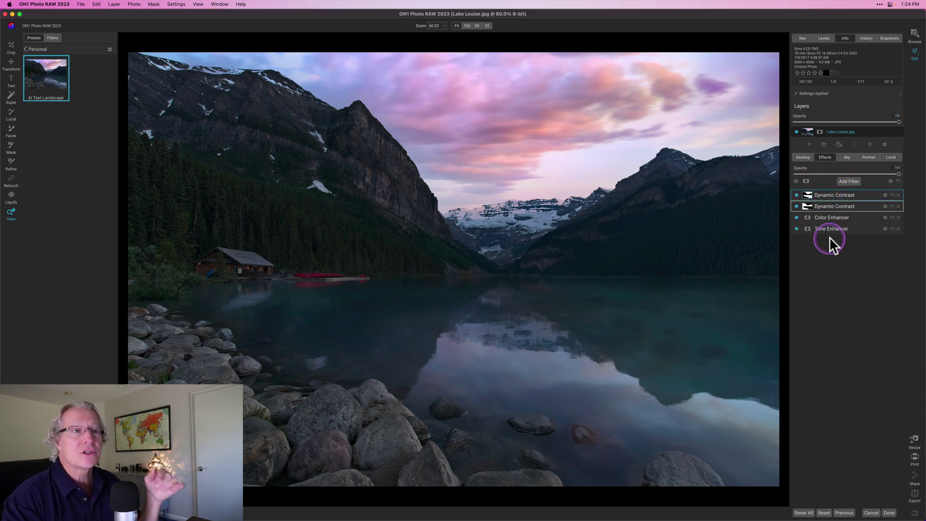
left_click(809, 229)
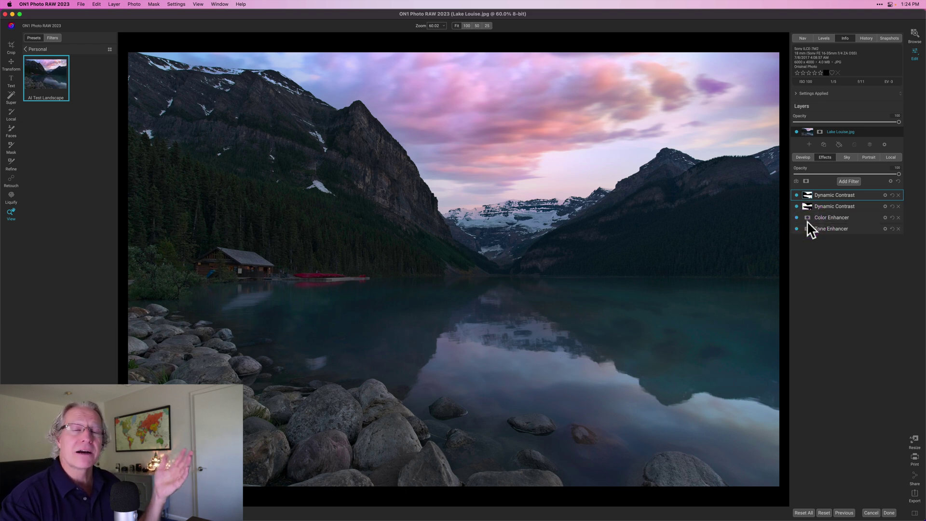
left_click(831, 221)
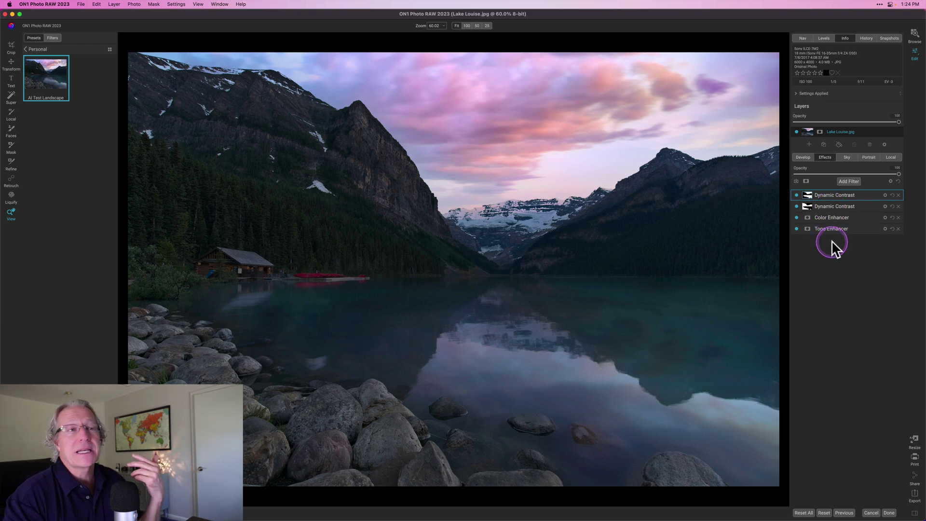
Review both Dynamic Contrast filters' AI masks in black and white, leaving the first filter's settings open
left_click(807, 206)
left_click(859, 266)
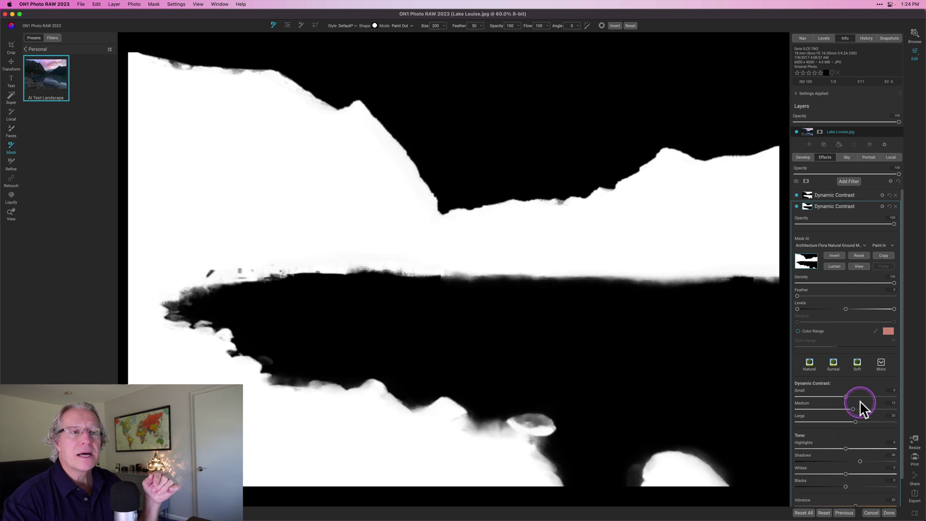
left_click(807, 206)
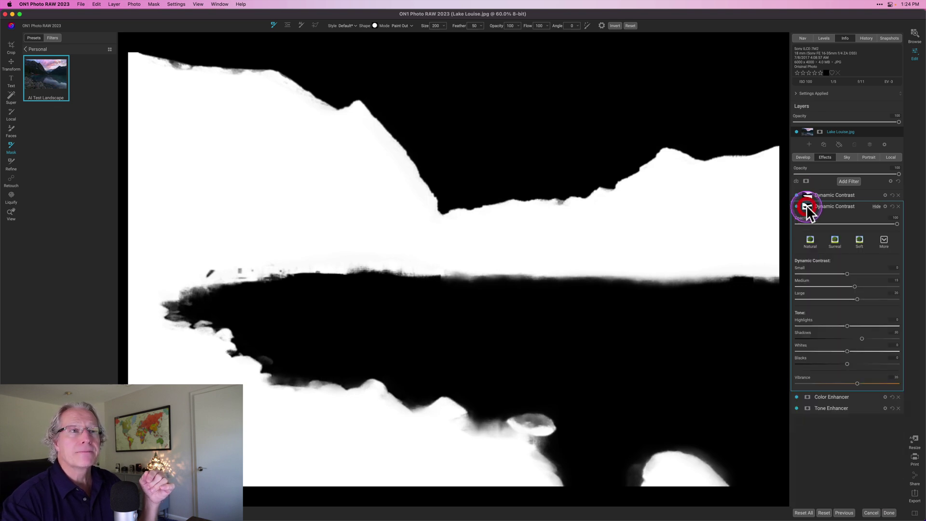
left_click(808, 195)
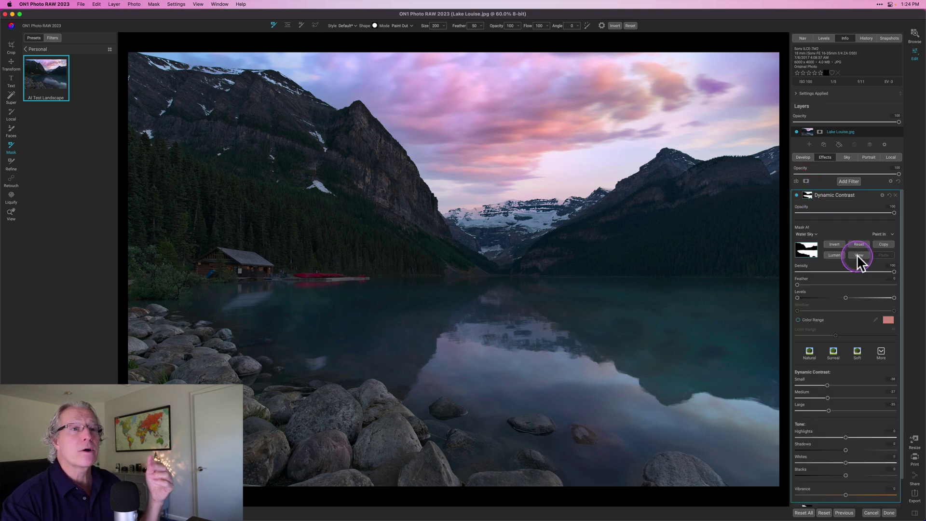
left_click(857, 254)
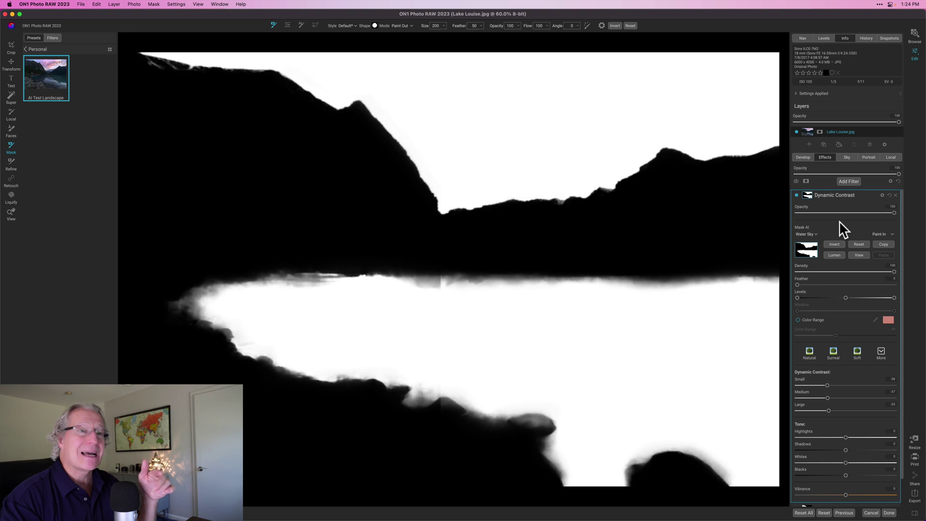
left_click(809, 194)
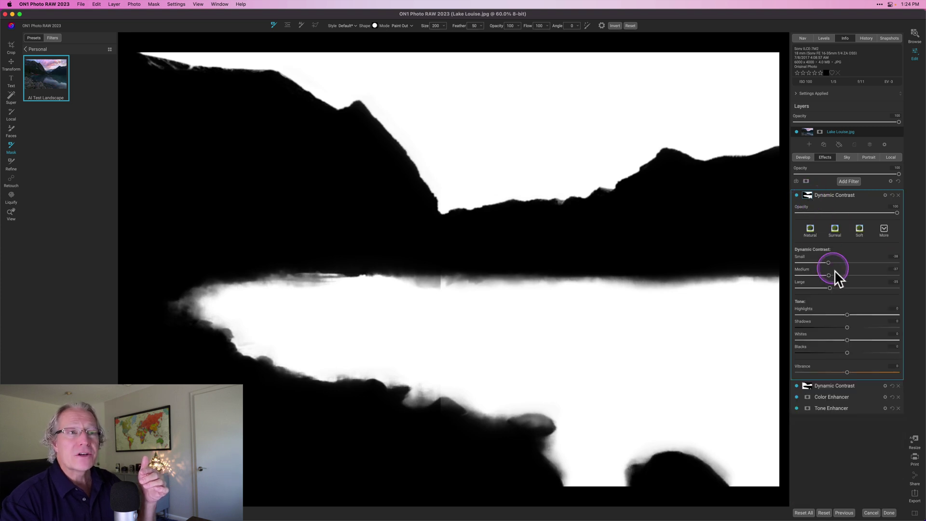
left_click(812, 201)
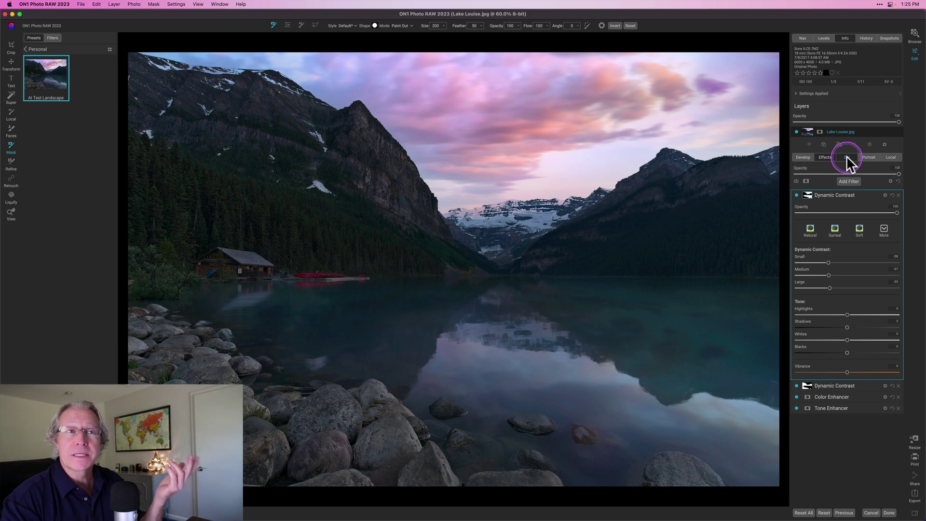
Open the Sky Swap AI settings and view its sky mask in black and white
left_click(848, 157)
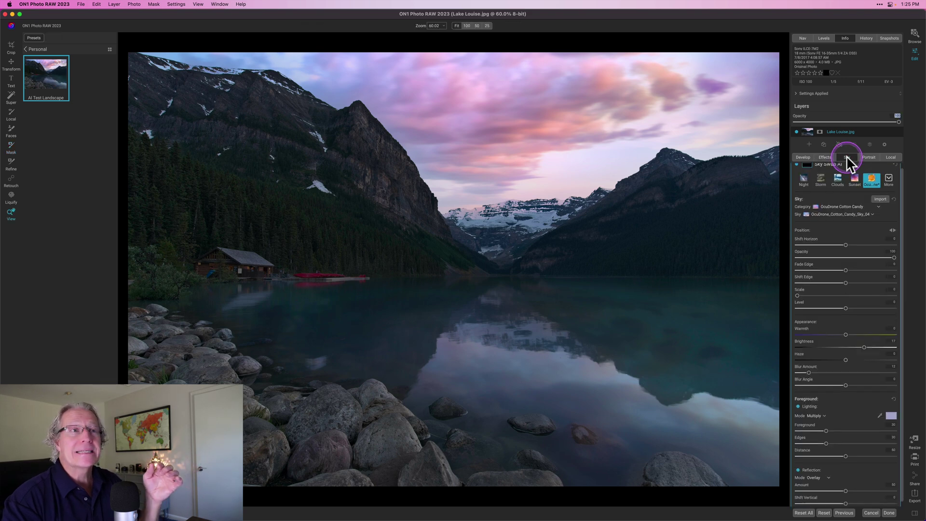
left_click(808, 170)
left_click(858, 208)
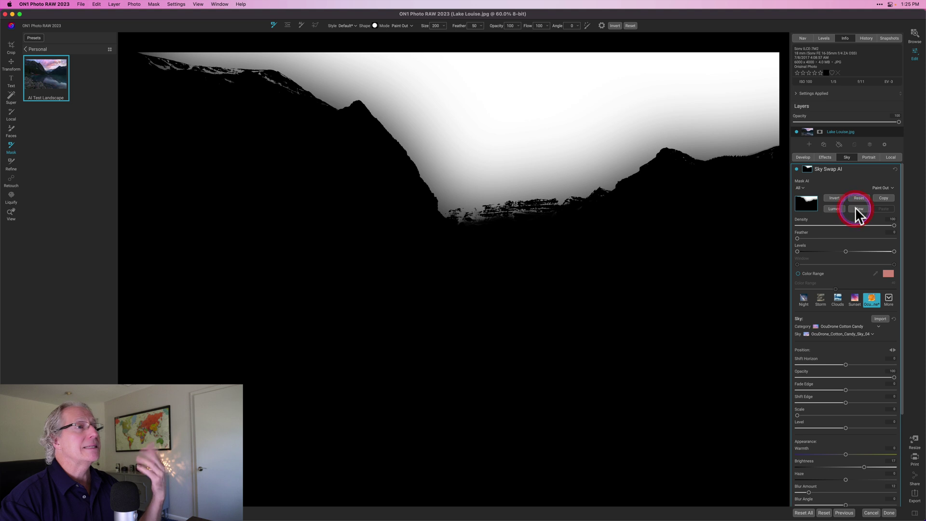
left_click(855, 207)
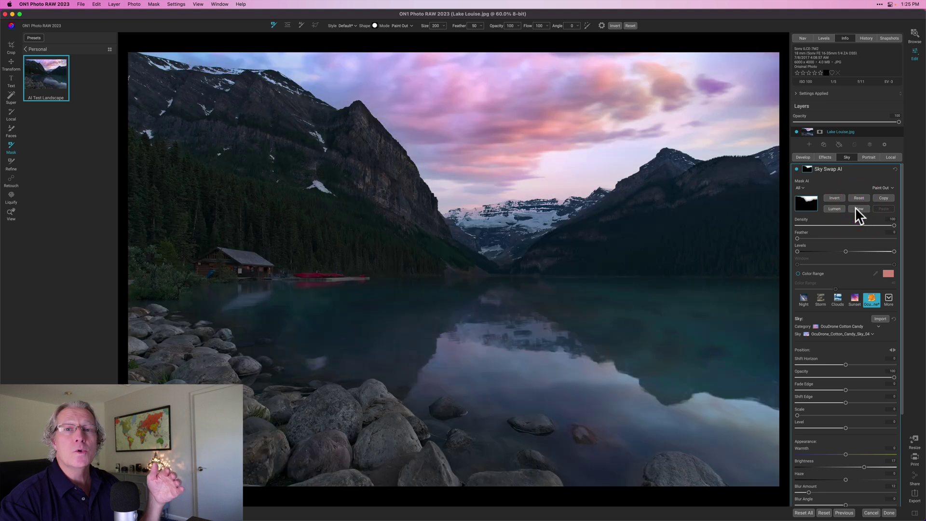
Review the OcuDrone Cotton Candy Sky_04 replacement settings and compare against the original sky
scroll(820, 320, "down", 5)
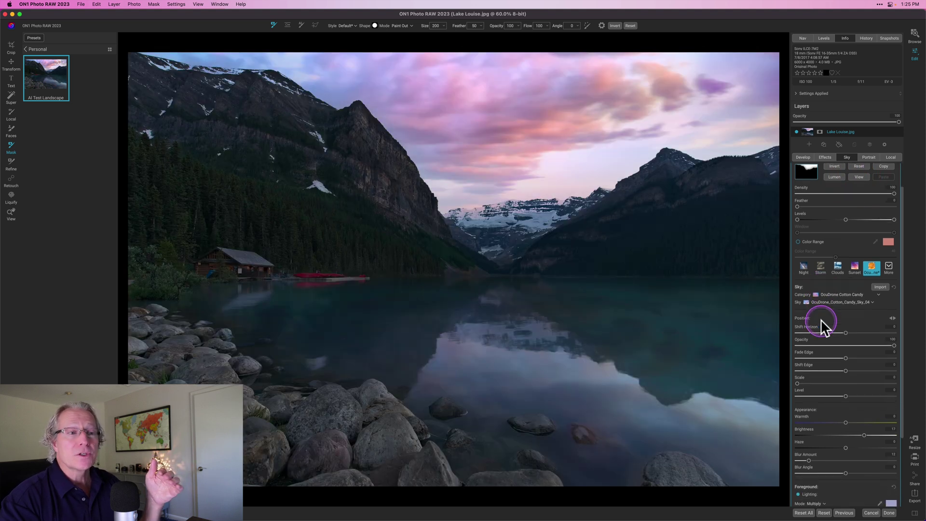
scroll(802, 409, "down", 1)
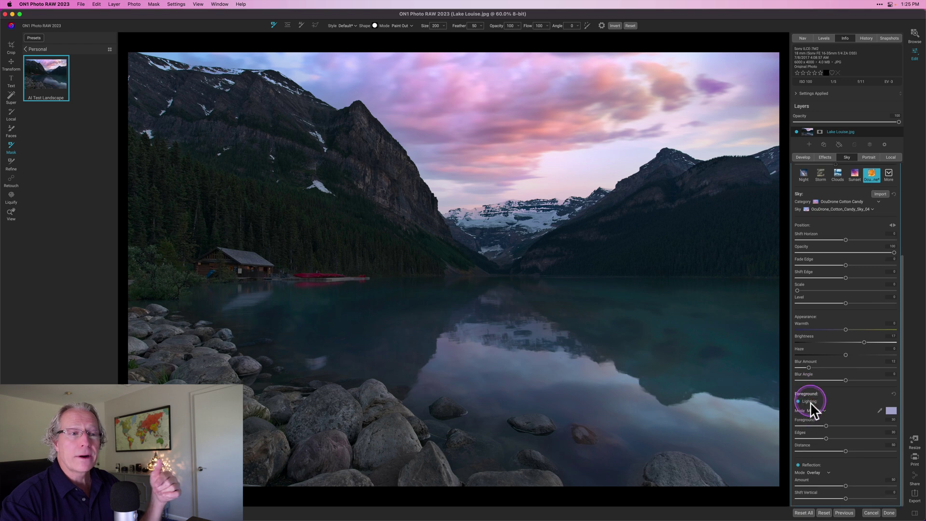
scroll(834, 381, "up", 6)
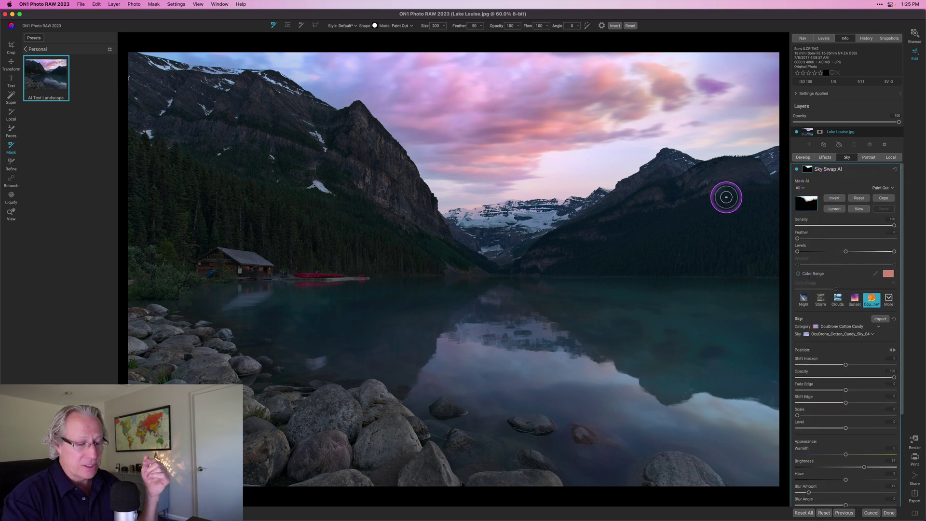
key("p")
key("p")
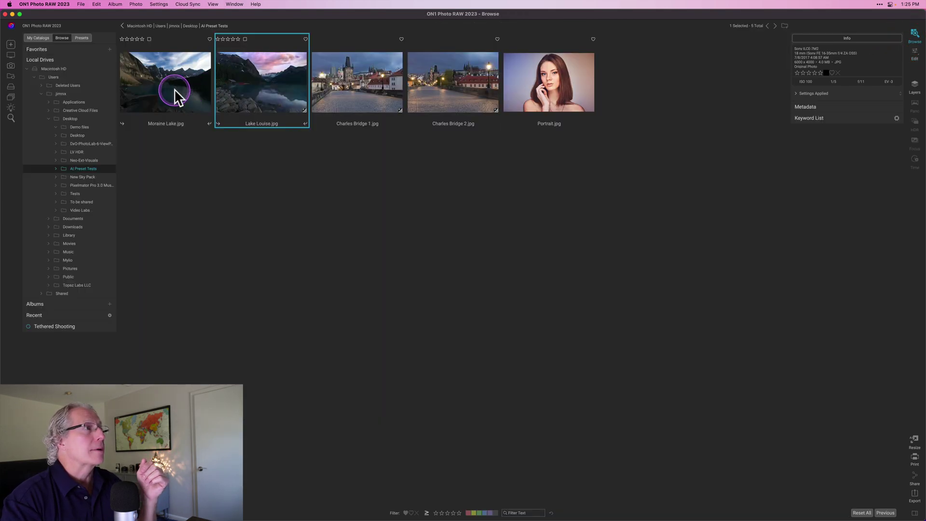
Open Moraine Lake.jpg for editing and apply the AI Test Landscape preset
left_click(174, 91)
left_click(916, 53)
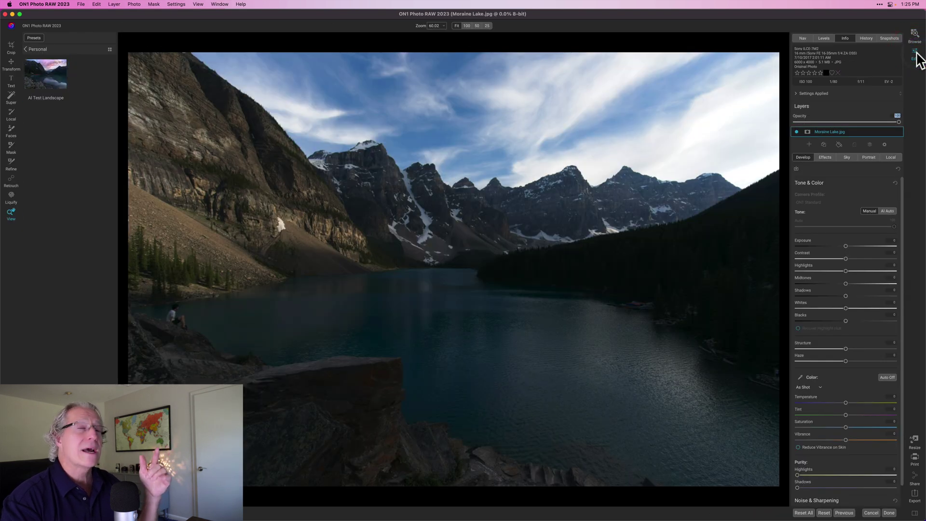
left_click(30, 75)
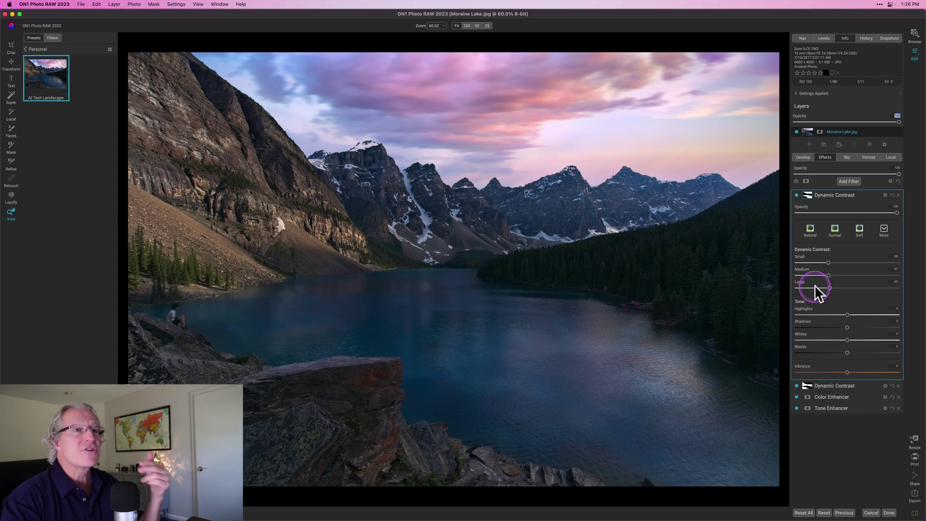
Preview the Dynamic Contrast filter's water-and-sky AI mask in black and white, then collapse it
left_click(807, 196)
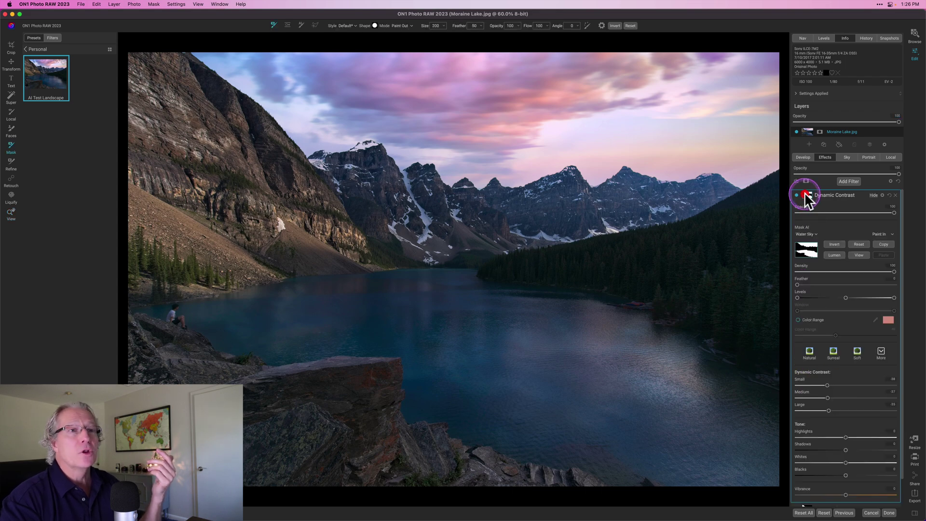
left_click(858, 255)
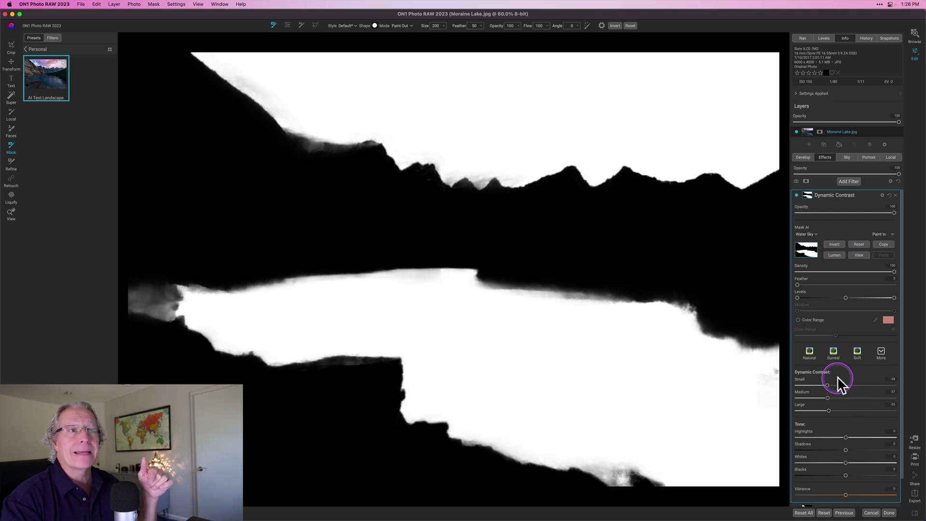
left_click(827, 192)
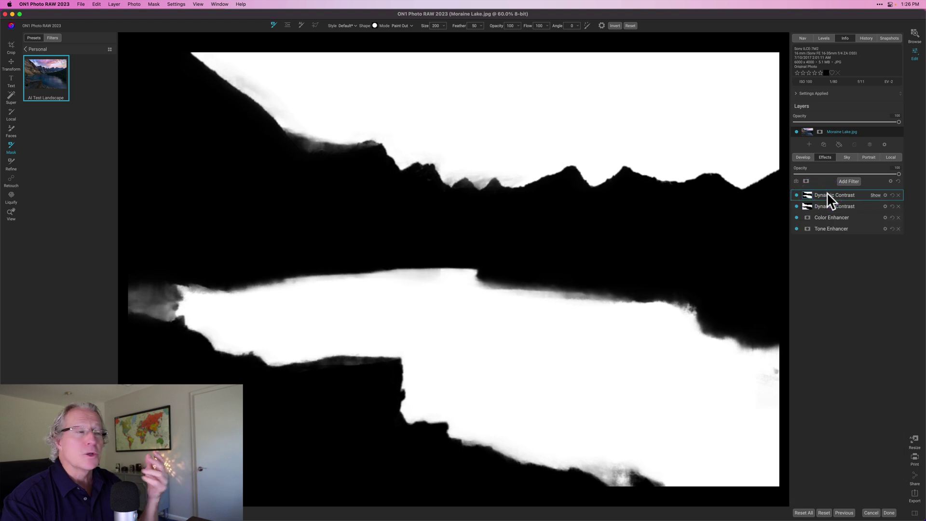
Inspect the Sky Swap AI mask in black and white, leaving the OcuDrone Cotton Candy Sky_04 settings shown
left_click(839, 179)
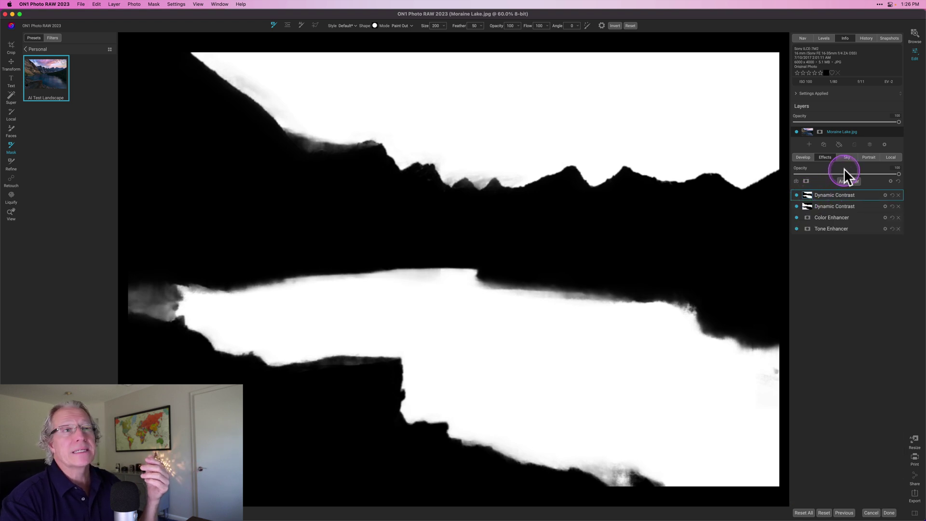
left_click(846, 157)
left_click(832, 234)
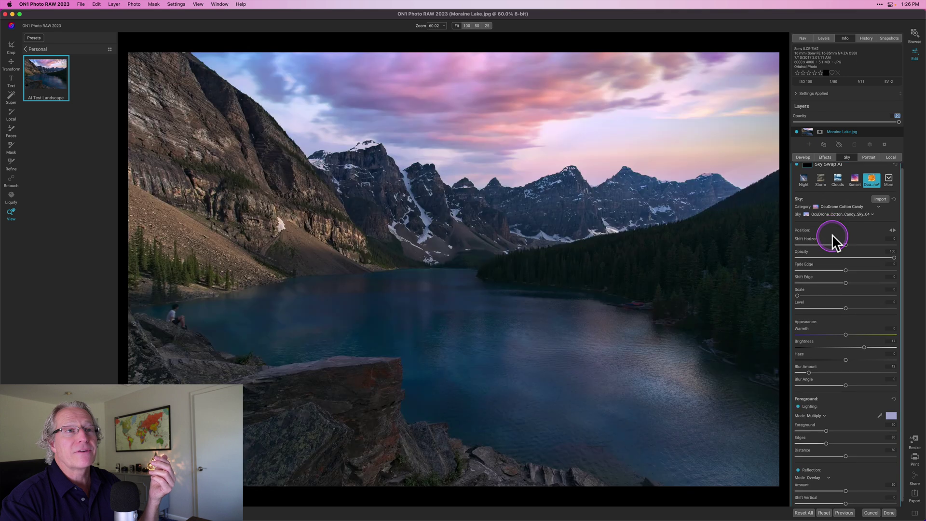
left_click(812, 172)
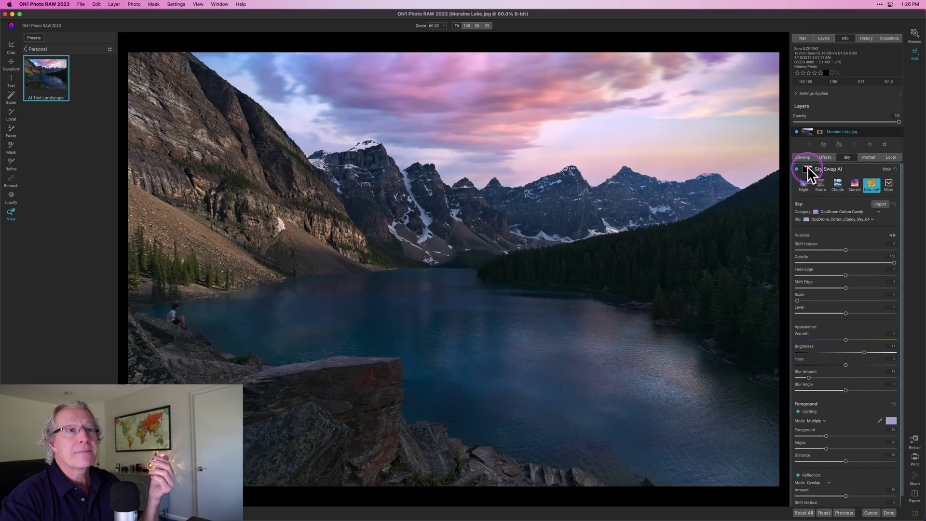
left_click(808, 166)
left_click(859, 208)
left_click(860, 208)
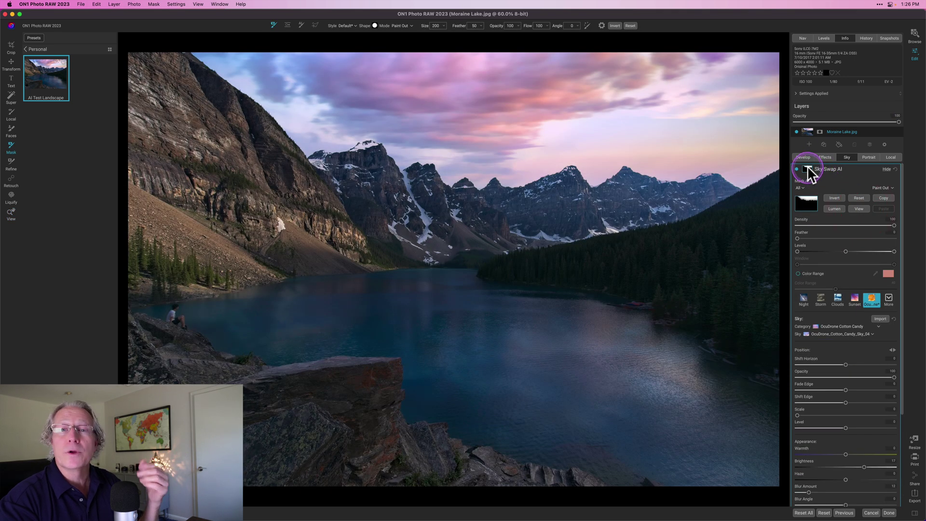
left_click(808, 167)
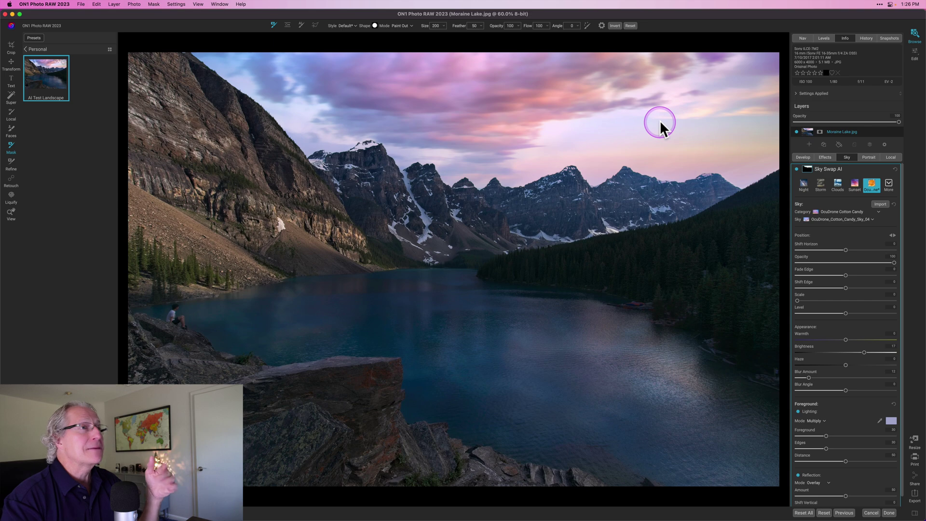
Return to Browse and open Portrait.jpg for editing
key("super+g")
left_click(549, 70)
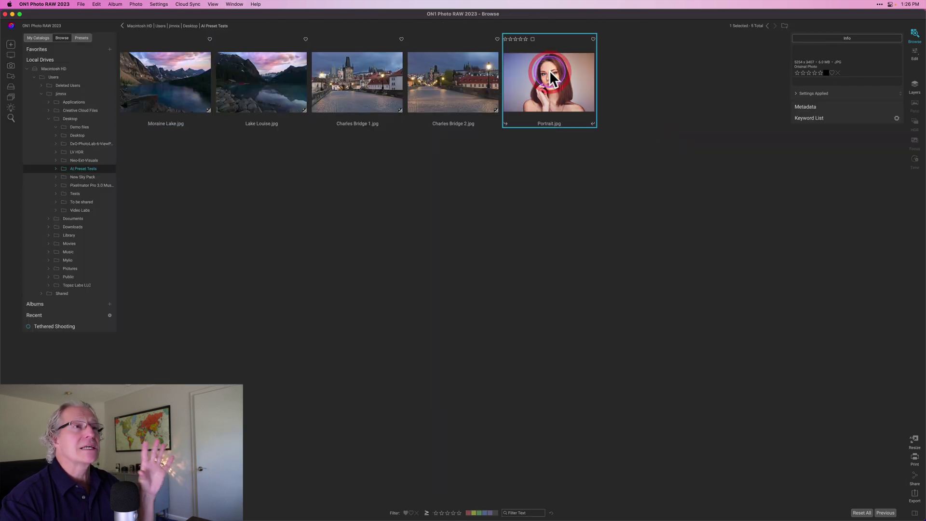
left_click(916, 55)
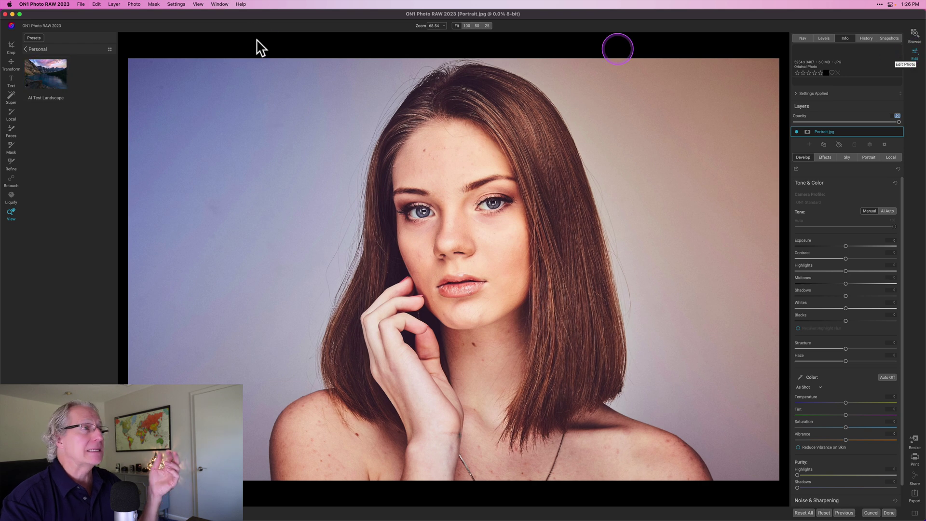
Apply the AI Adaptive Studio Portraits Concrete Background preset to the portrait
left_click(95, 65)
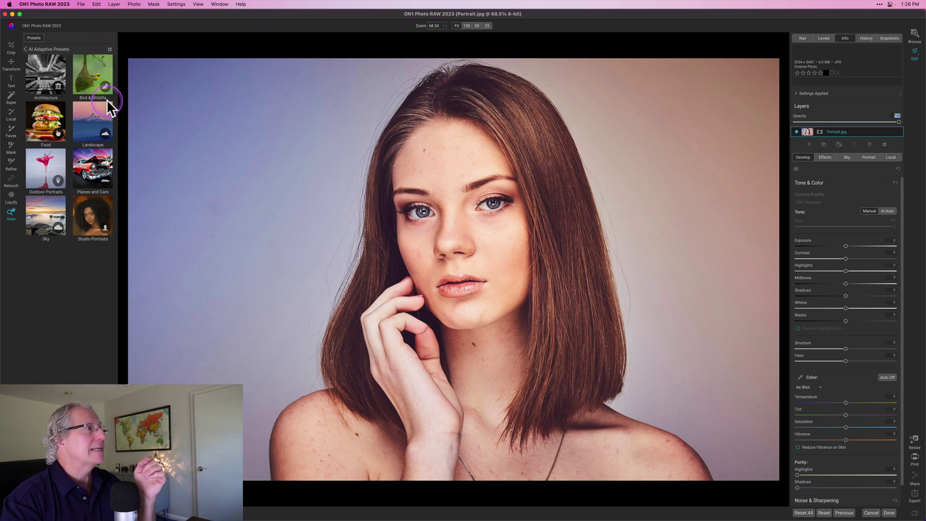
left_click(95, 217)
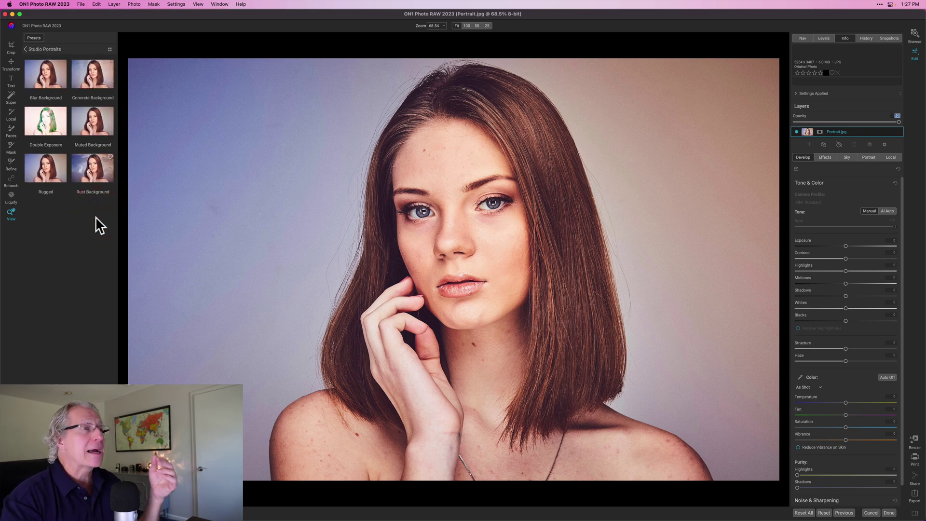
left_click(97, 71)
left_click(105, 73)
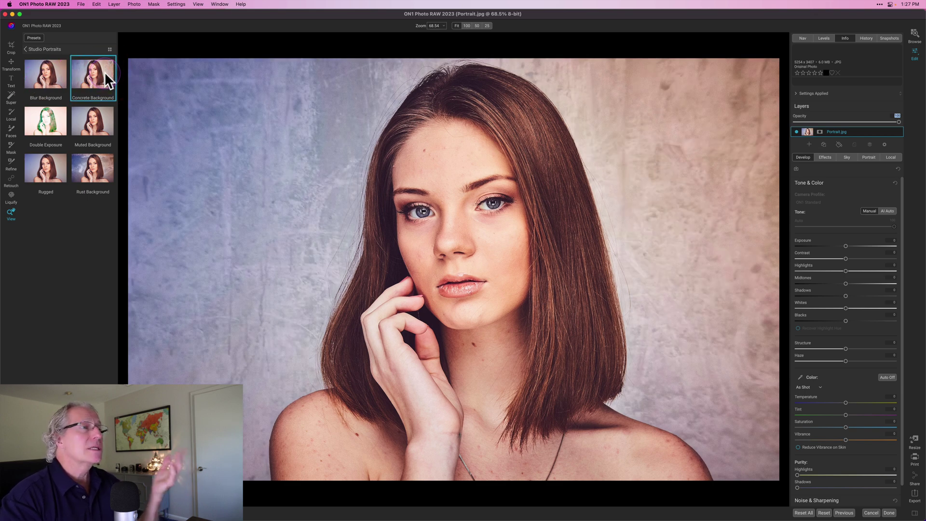
Check the Textures filter's people mask in black and white, then hide the mask settings
left_click(824, 158)
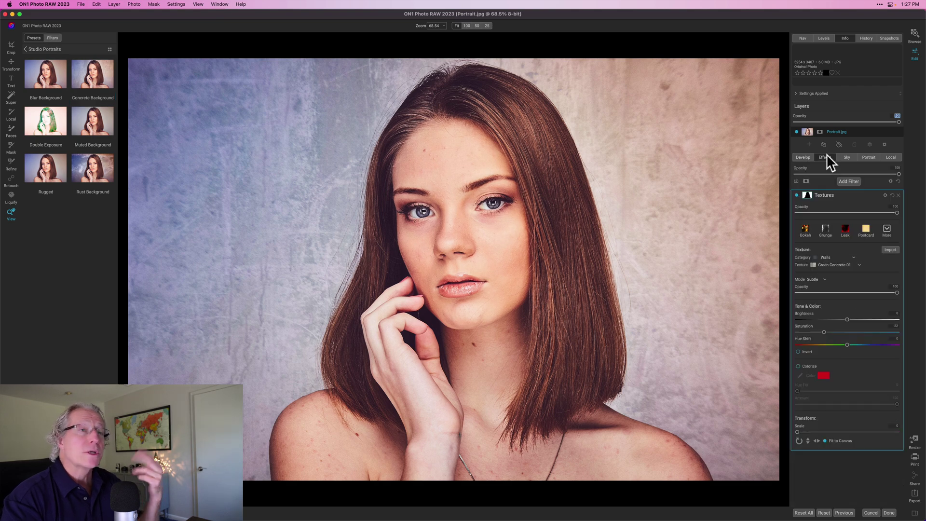
left_click(808, 200)
left_click(807, 195)
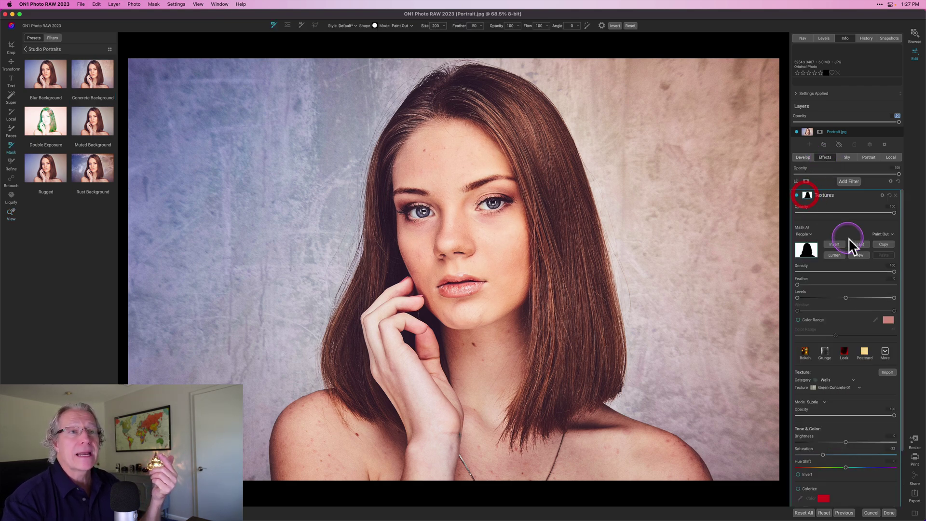
left_click(860, 256)
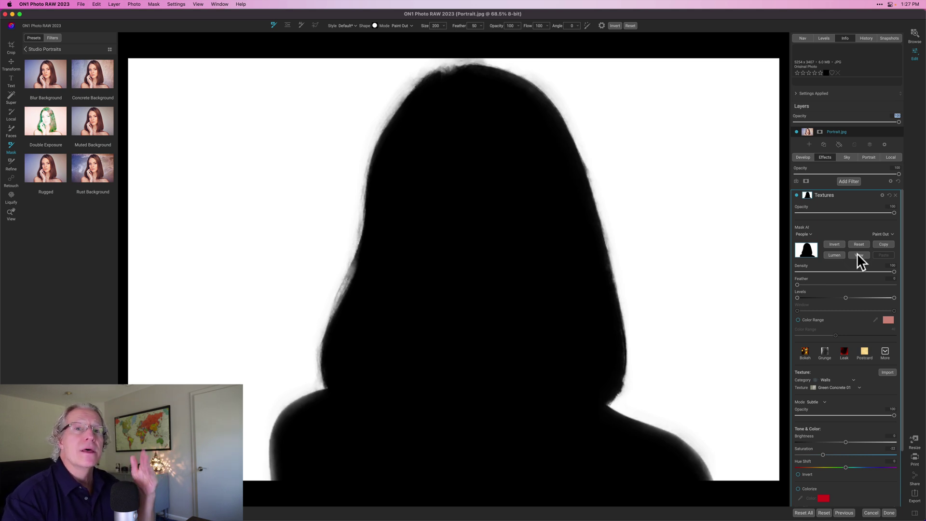
left_click(810, 195)
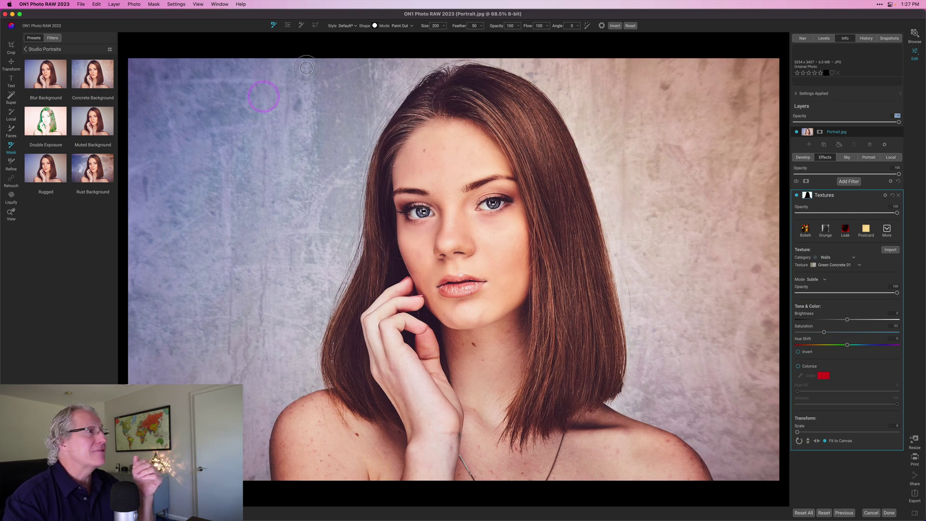
Switch the portrait to the Studio Portraits Rust Background preset
left_click(78, 171)
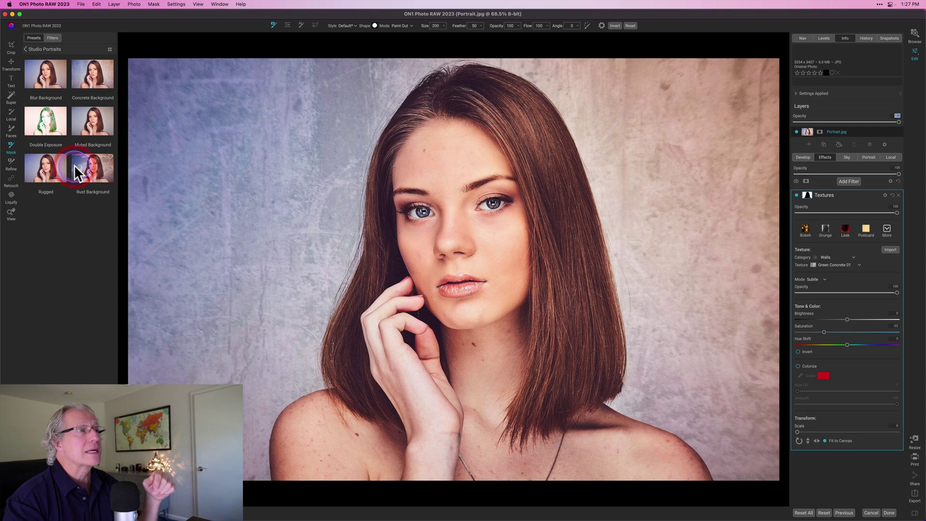